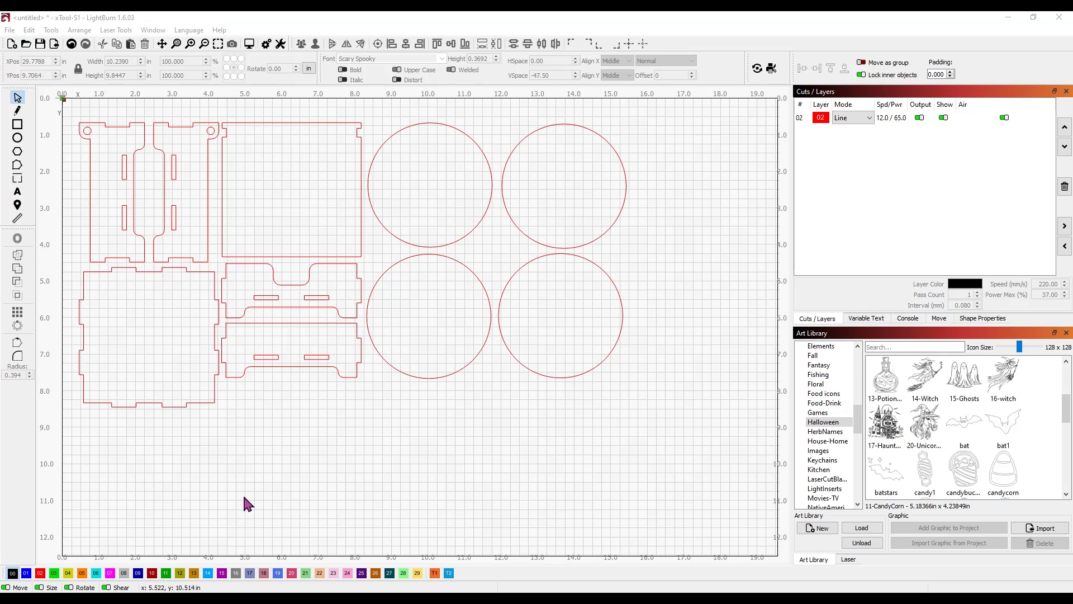
Step: Switch from the LightBurn layout over to the browser's ChatGPT coaster slogans
{"action": "key", "text": "alt+Tab"}
Step: Copy 'Keep the haunted house clean, use a coaster!' from the ChatGPT chat and return to LightBurn
{"action": "left_click", "coordinate": [576, 23]}
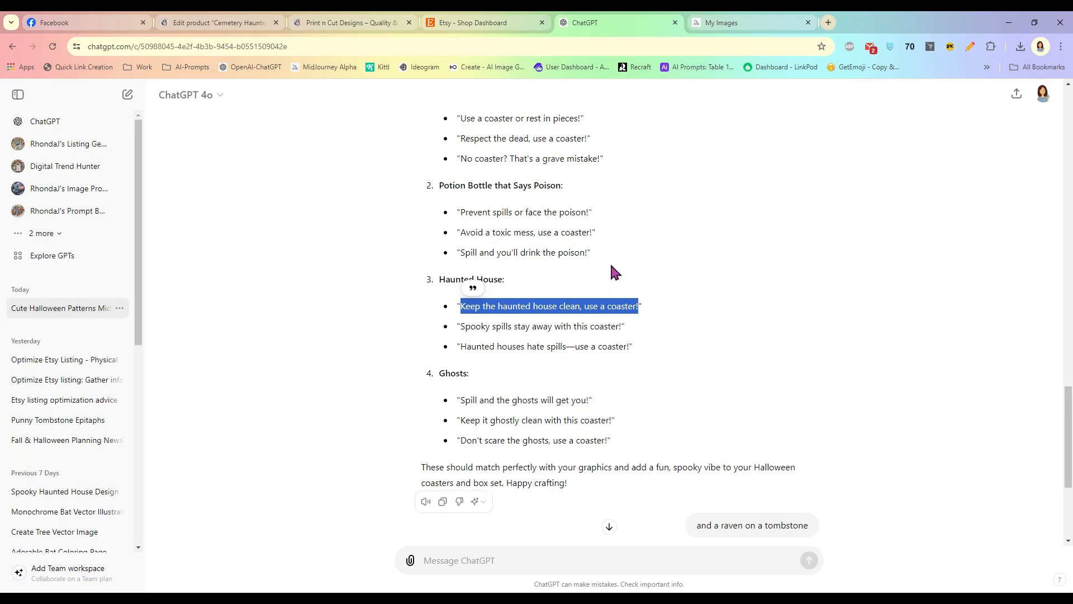
{"action": "scroll", "coordinate": [615, 260], "scroll_direction": "up", "scroll_amount": 3}
{"action": "scroll", "coordinate": [621, 258], "scroll_direction": "down", "scroll_amount": 2}
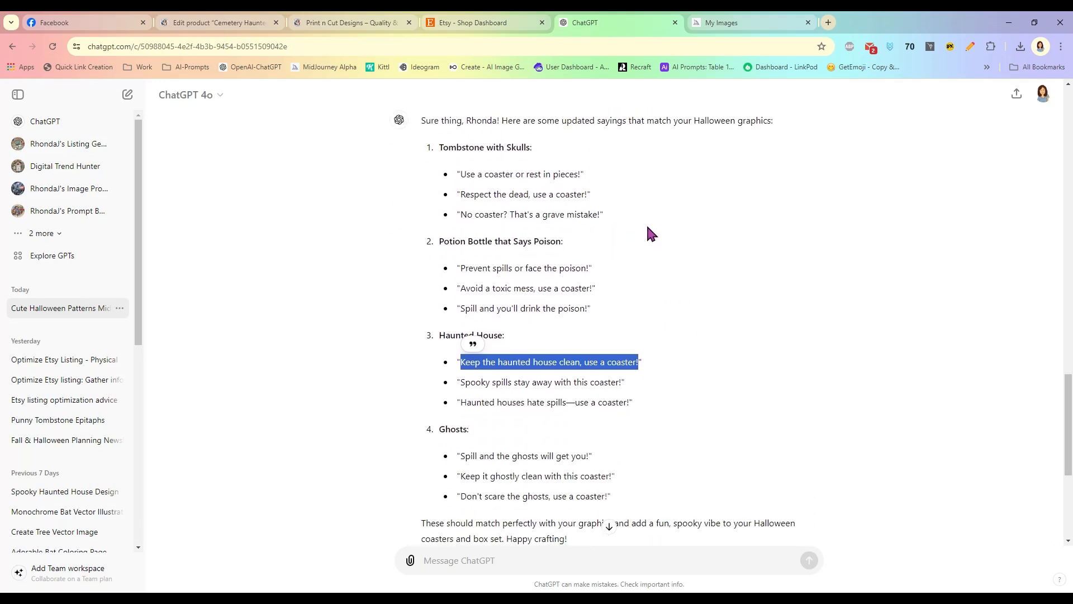
{"action": "scroll", "coordinate": [648, 231], "scroll_direction": "down", "scroll_amount": 1}
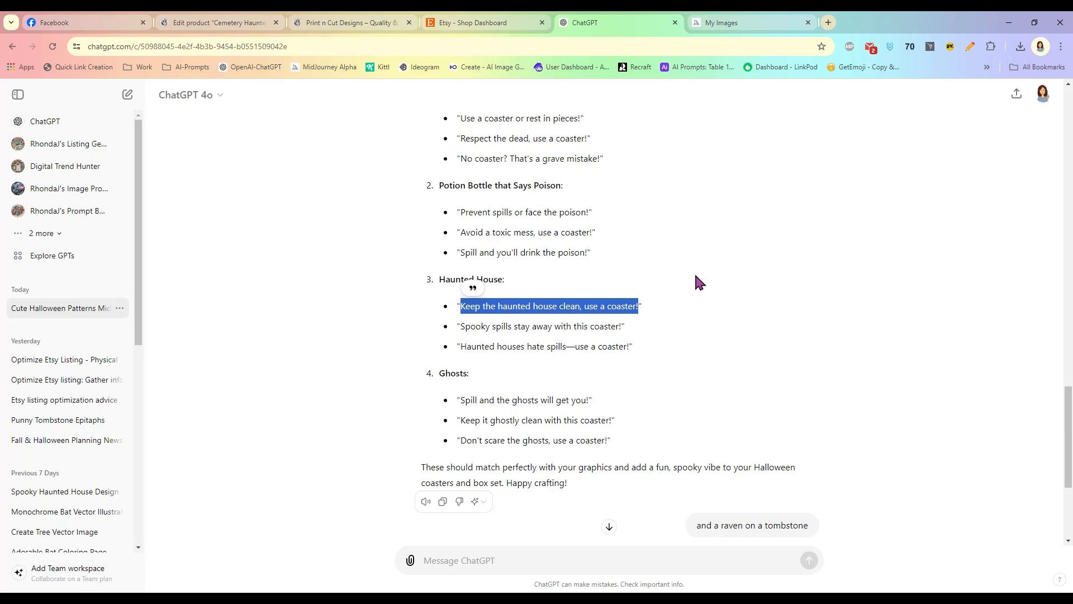
{"action": "right_click", "coordinate": [620, 305]}
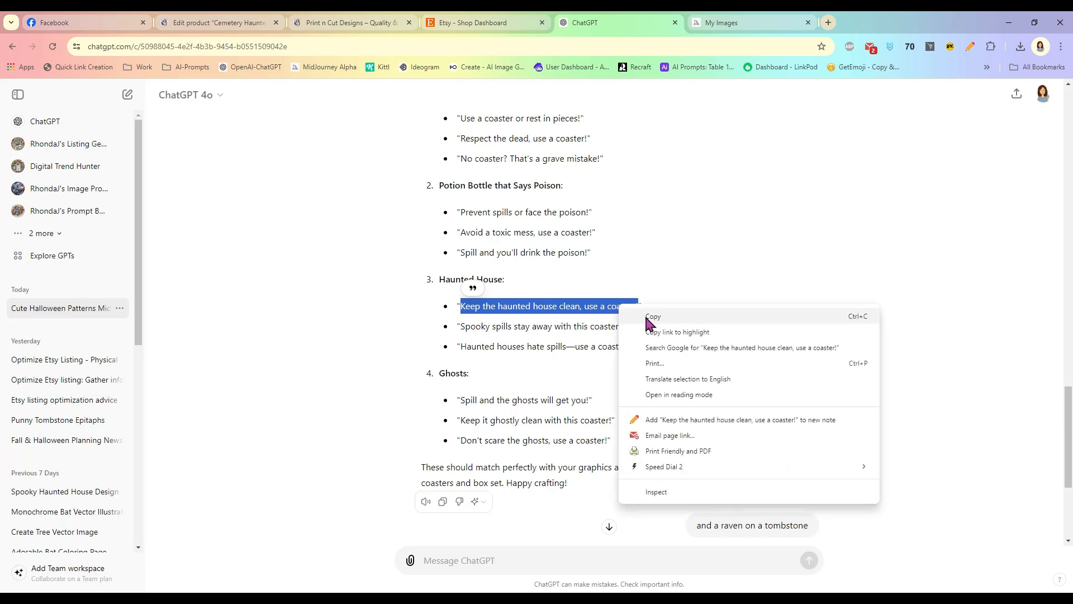
{"action": "left_click", "coordinate": [646, 315]}
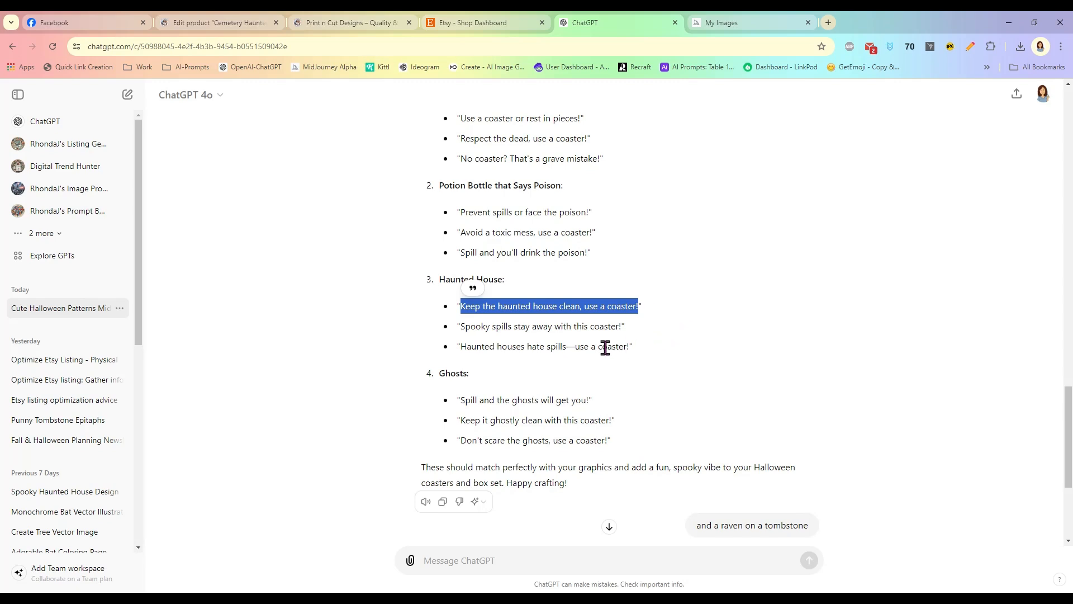
{"action": "scroll", "coordinate": [614, 330], "scroll_direction": "up", "scroll_amount": 2}
{"action": "scroll", "coordinate": [646, 330], "scroll_direction": "down", "scroll_amount": 2}
{"action": "right_click", "coordinate": [550, 308]}
{"action": "left_click", "coordinate": [560, 313]}
{"action": "key", "text": "alt+Tab"}
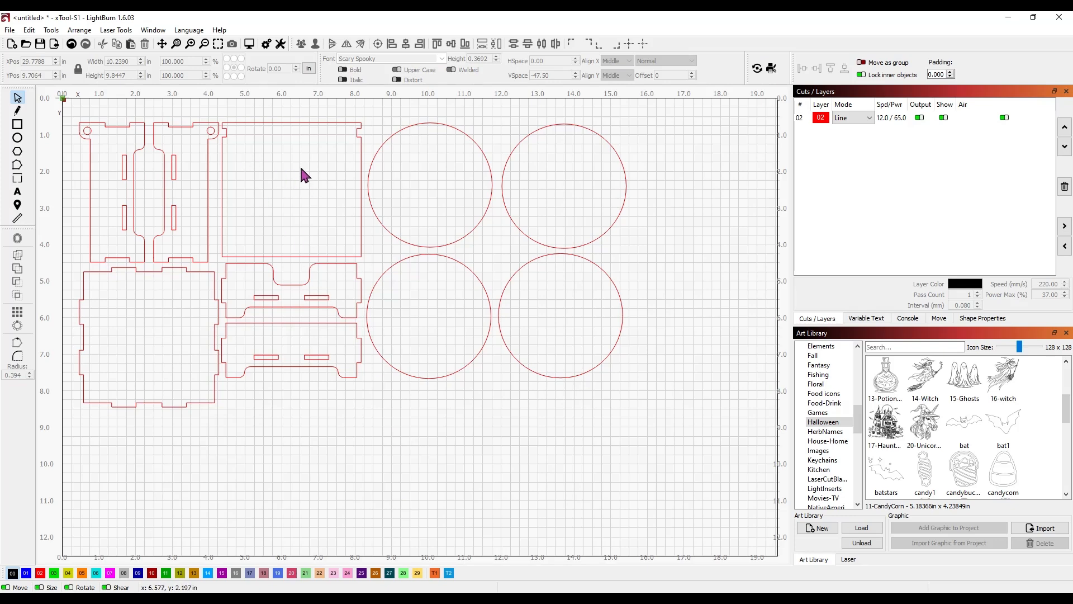
Step: Place the 17-HauntedHouse graphic on the square box panel, scaled to about 2.8 in wide
{"action": "left_click", "coordinate": [884, 442]}
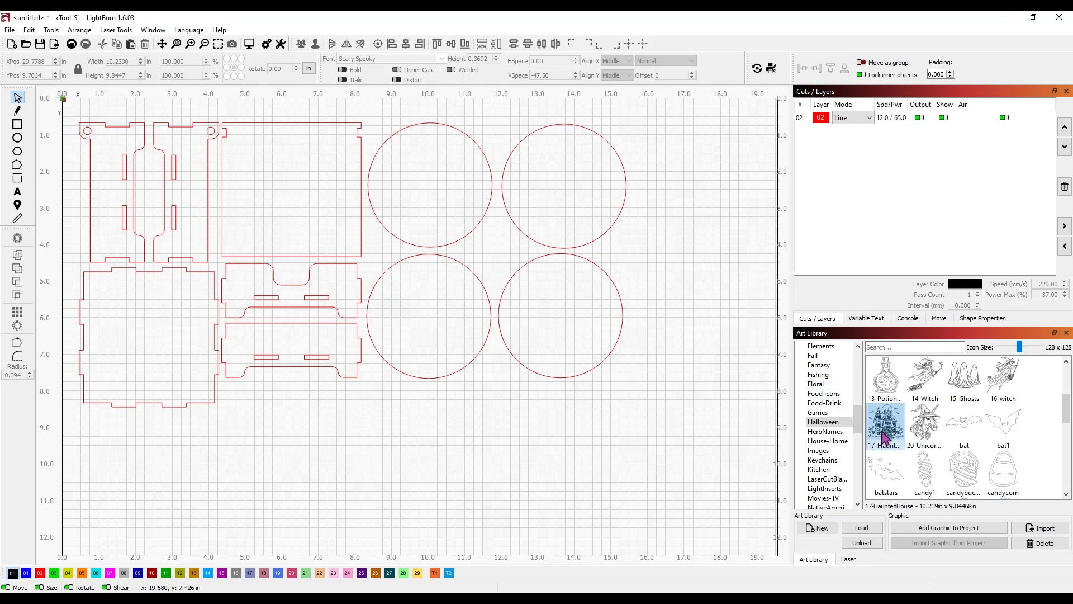
{"action": "left_click_drag", "start_coordinate": [881, 431], "coordinate": [414, 324]}
{"action": "left_click_drag", "start_coordinate": [464, 398], "coordinate": [436, 347]}
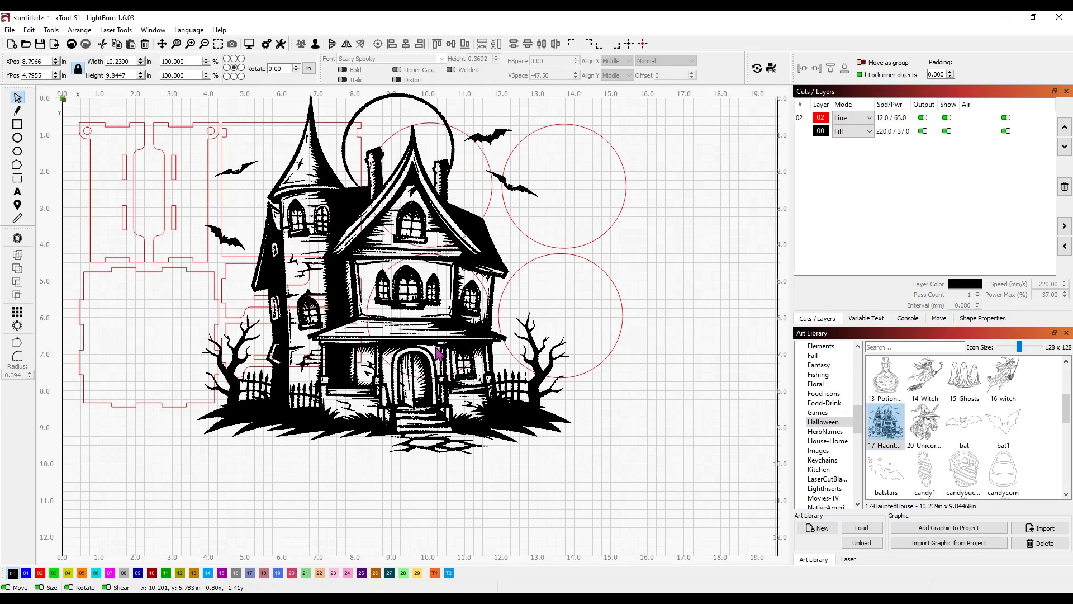
{"action": "left_click_drag", "start_coordinate": [575, 446], "coordinate": [296, 232]}
{"action": "left_click_drag", "start_coordinate": [362, 259], "coordinate": [306, 237]}
Step: Paste the haunted house saying as new text, broken into two lines before CLEAN
{"action": "scroll", "coordinate": [378, 257], "scroll_direction": "up", "scroll_amount": 2}
{"action": "scroll", "coordinate": [375, 257], "scroll_direction": "up", "scroll_amount": 2}
{"action": "left_click_drag", "start_coordinate": [372, 252], "coordinate": [562, 425]}
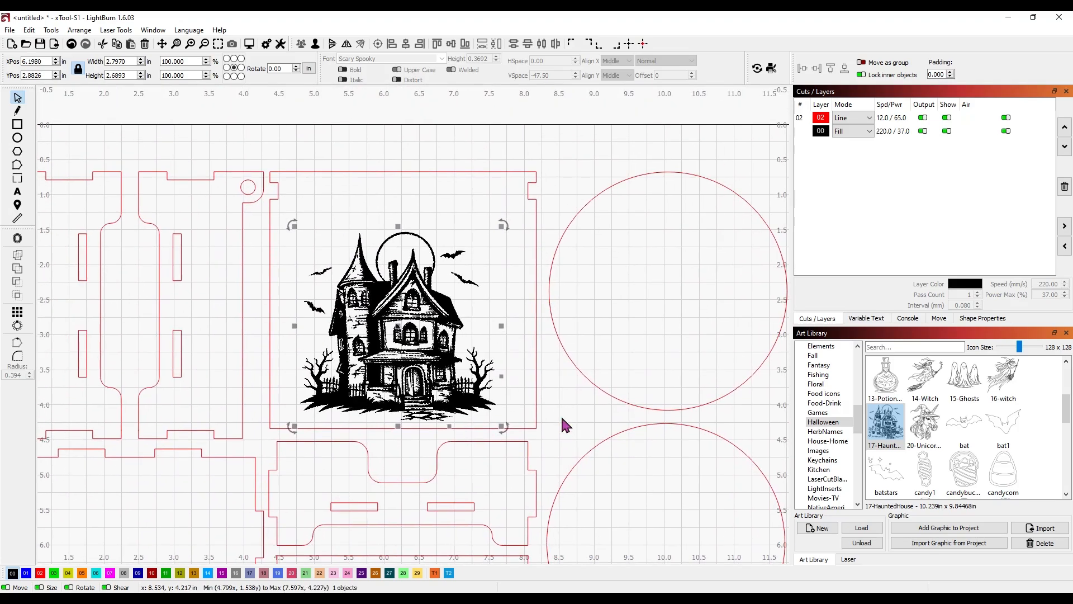
{"action": "left_click", "coordinate": [557, 148]}
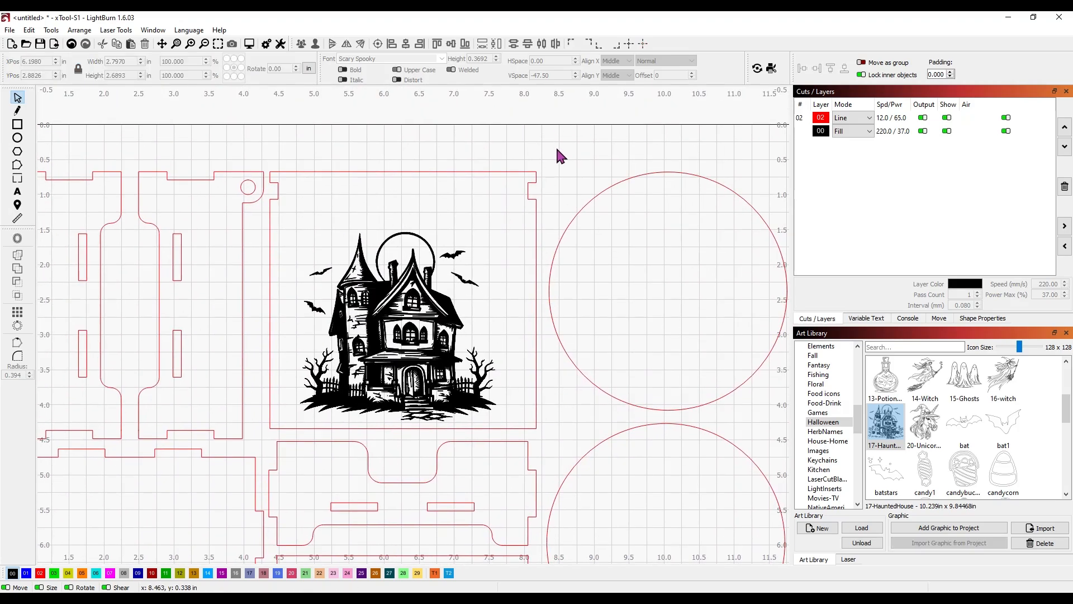
{"action": "left_click", "coordinate": [18, 193]}
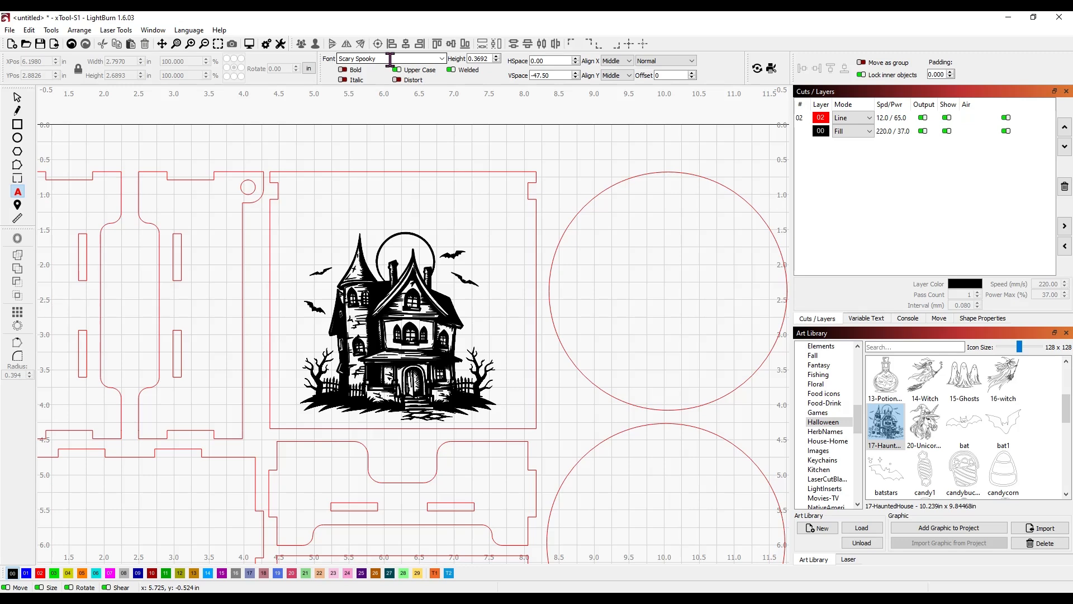
{"action": "left_click", "coordinate": [390, 127]}
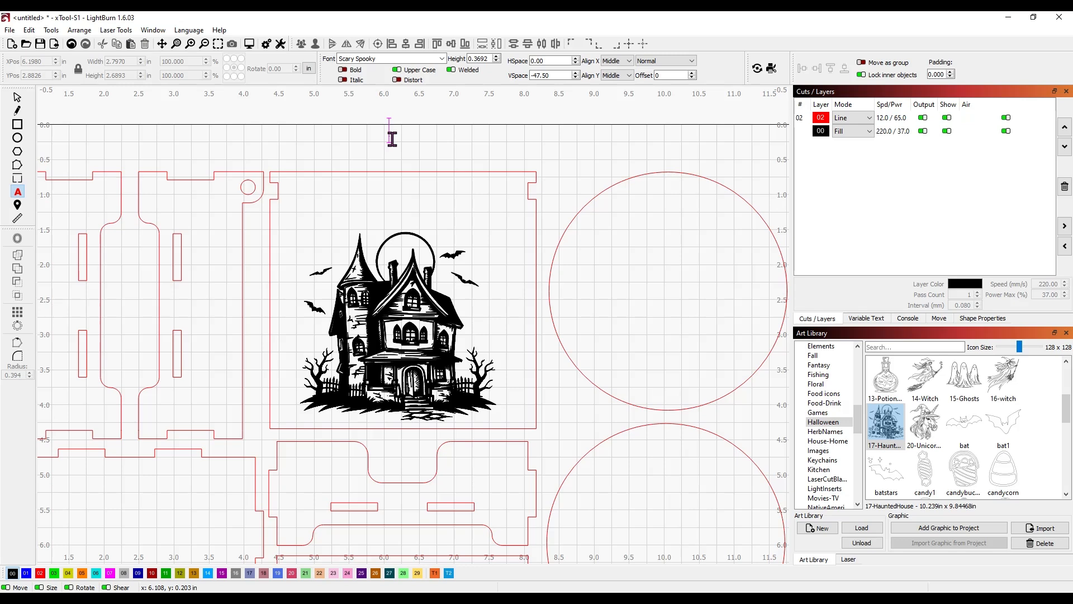
{"action": "type", "text": "KEEP THE HAUNTED HOUSE CLEAN USE A COASTER!"}
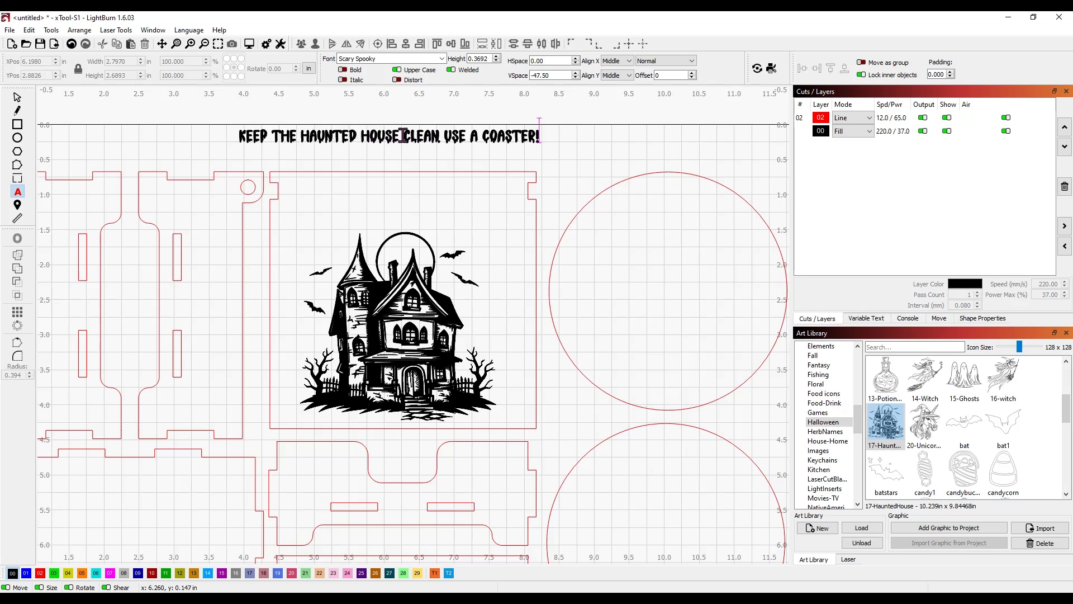
{"action": "left_click", "coordinate": [403, 136]}
{"action": "key", "text": "Return"}
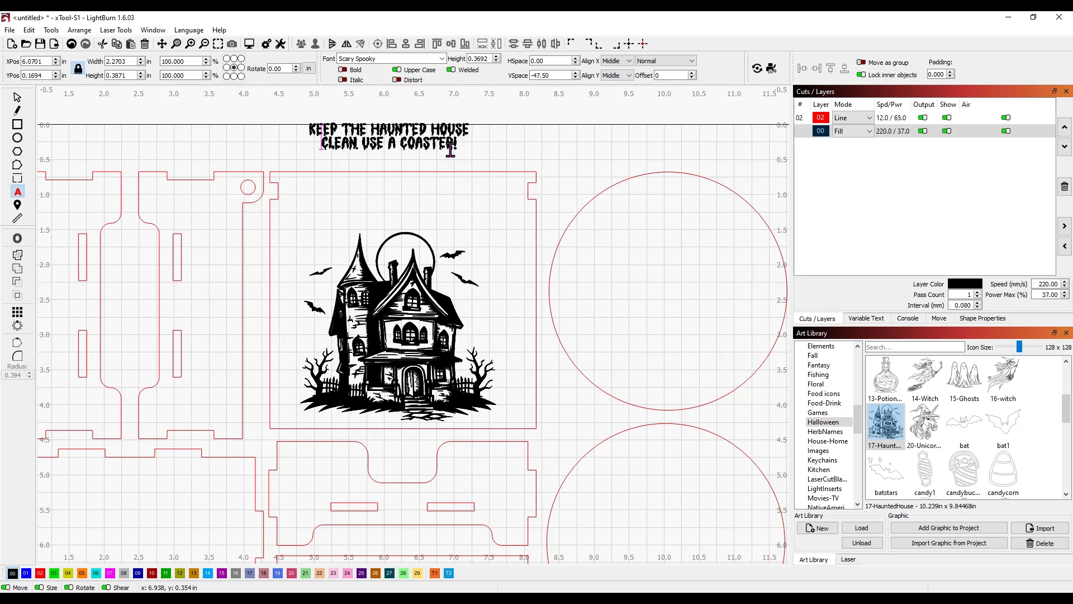
{"action": "key", "text": "Escape"}
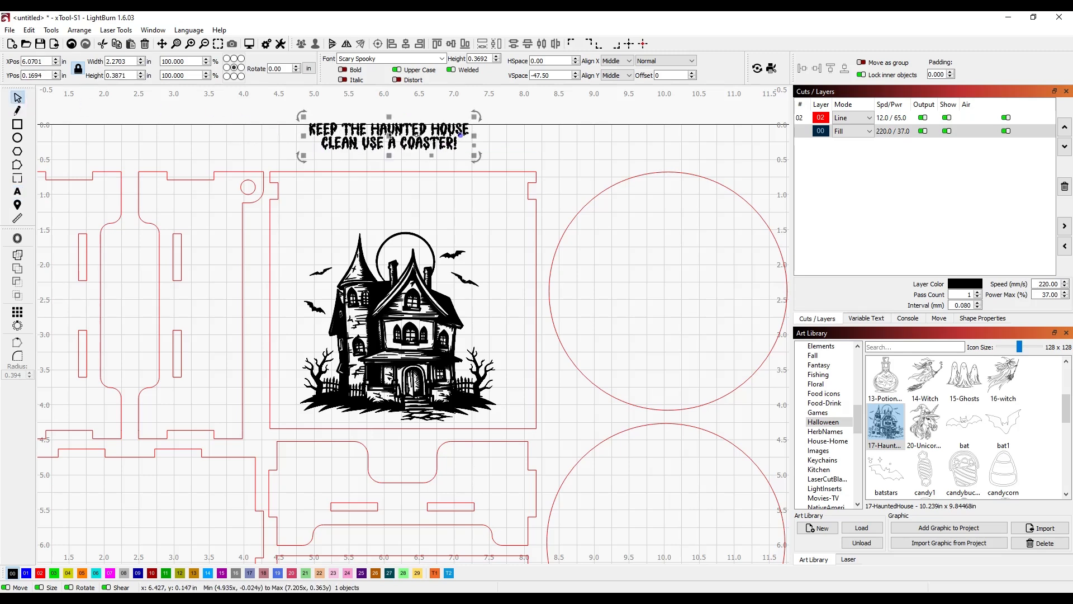
Step: Move the saying above the house, arch it upward and enlarge it to about 3.17 in wide
{"action": "left_click_drag", "start_coordinate": [394, 143], "coordinate": [410, 214]}
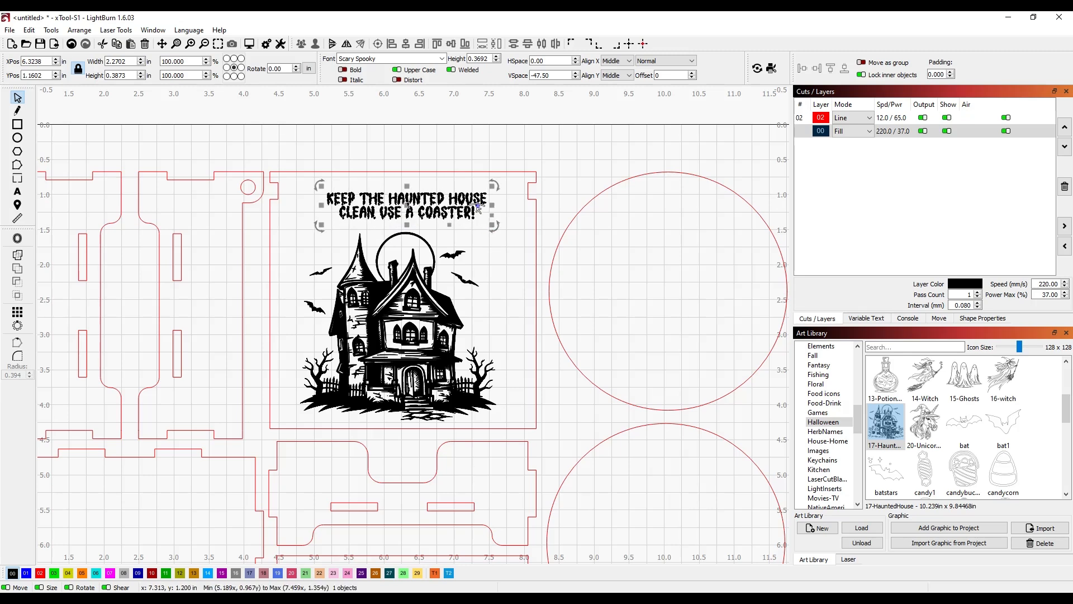
{"action": "left_click_drag", "start_coordinate": [478, 206], "coordinate": [475, 222]}
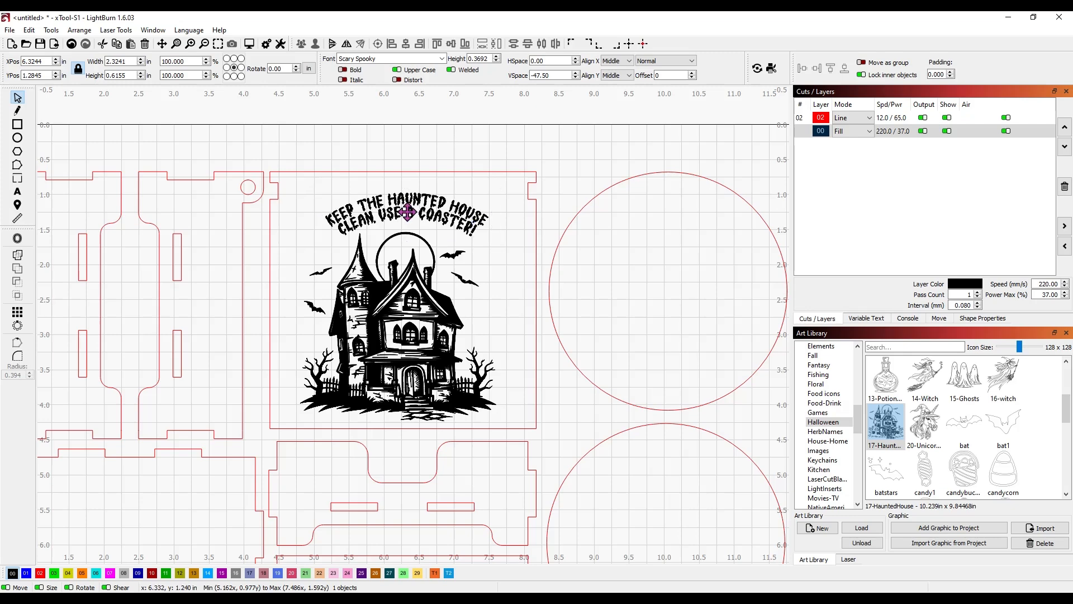
{"action": "left_click_drag", "start_coordinate": [409, 221], "coordinate": [402, 212]}
{"action": "left_click_drag", "start_coordinate": [478, 233], "coordinate": [498, 250]}
{"action": "left_click_drag", "start_coordinate": [445, 221], "coordinate": [428, 222]}
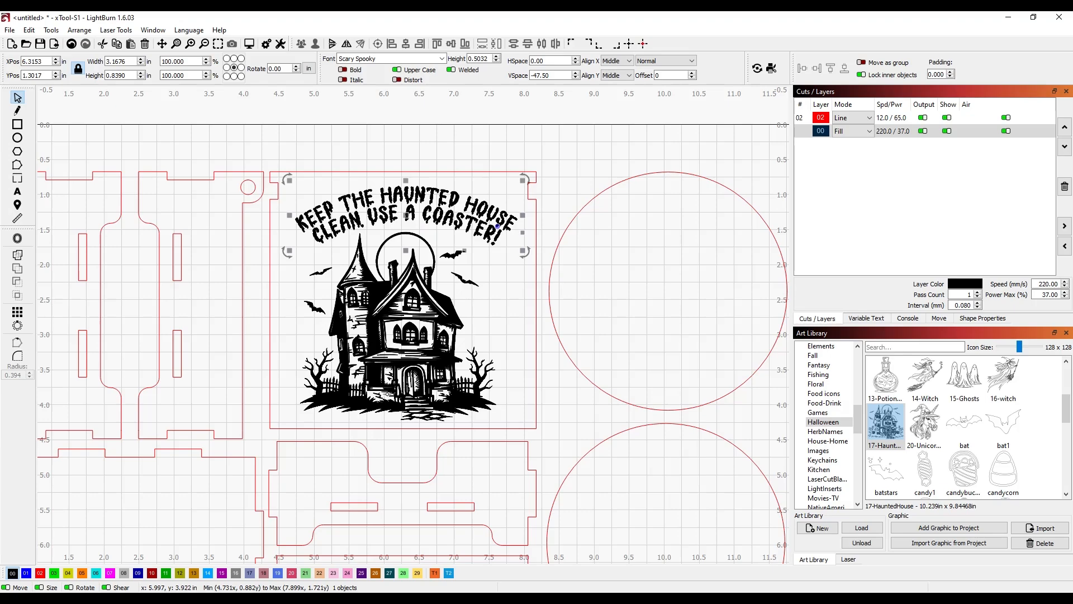
Step: Centre the arched saying horizontally over the haunted house
{"action": "left_click", "coordinate": [401, 297], "text": "shift"}
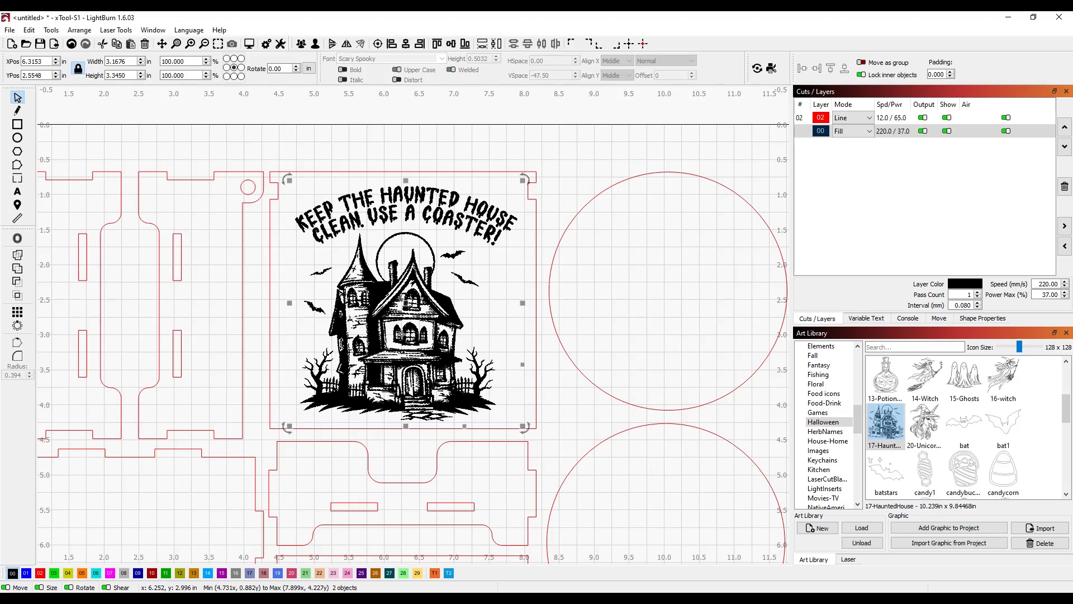
{"action": "left_click", "coordinate": [406, 45]}
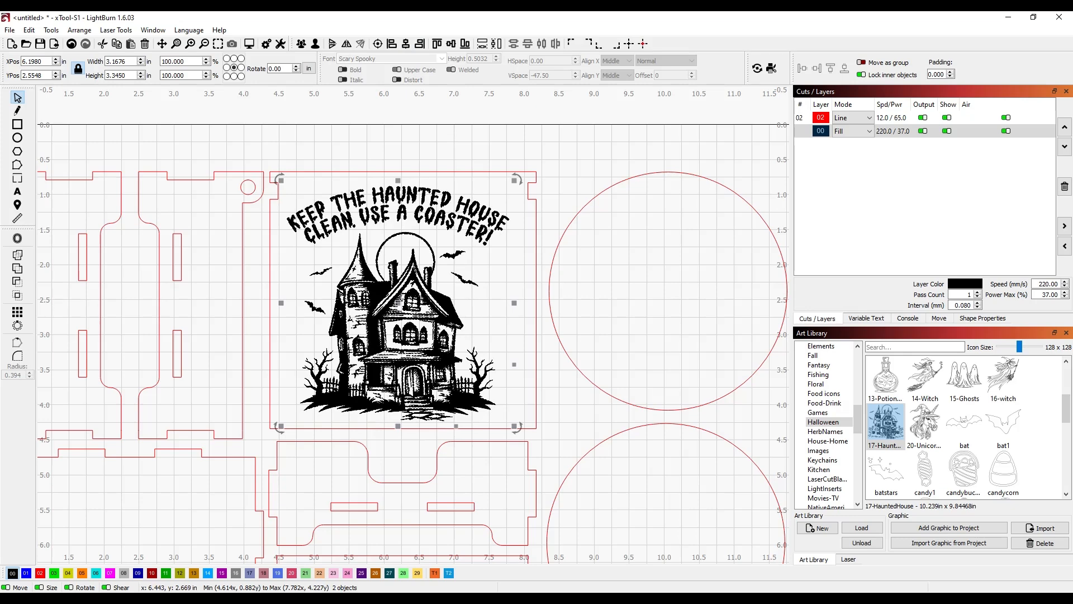
{"action": "left_click", "coordinate": [485, 154]}
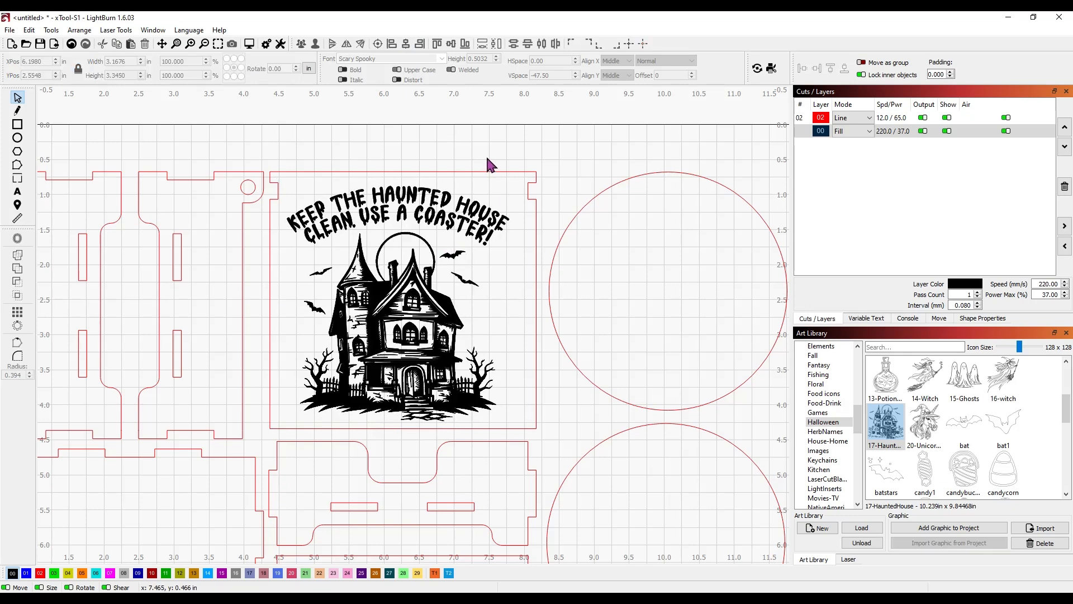
Step: Convert the saying to paths, weld it into one shape and group it with the house
{"action": "right_click", "coordinate": [481, 224]}
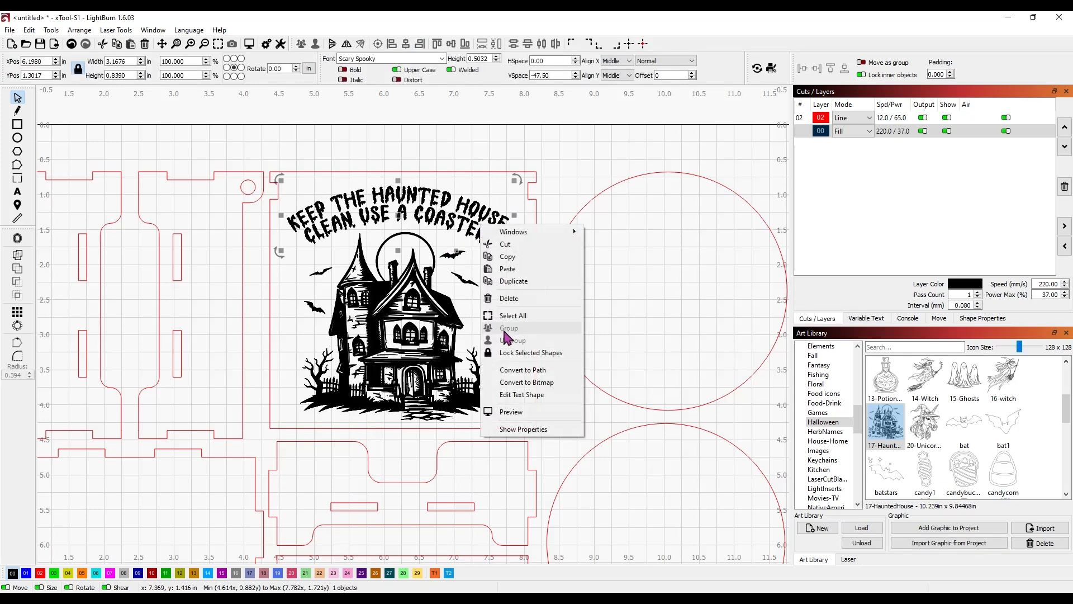
{"action": "left_click", "coordinate": [515, 370]}
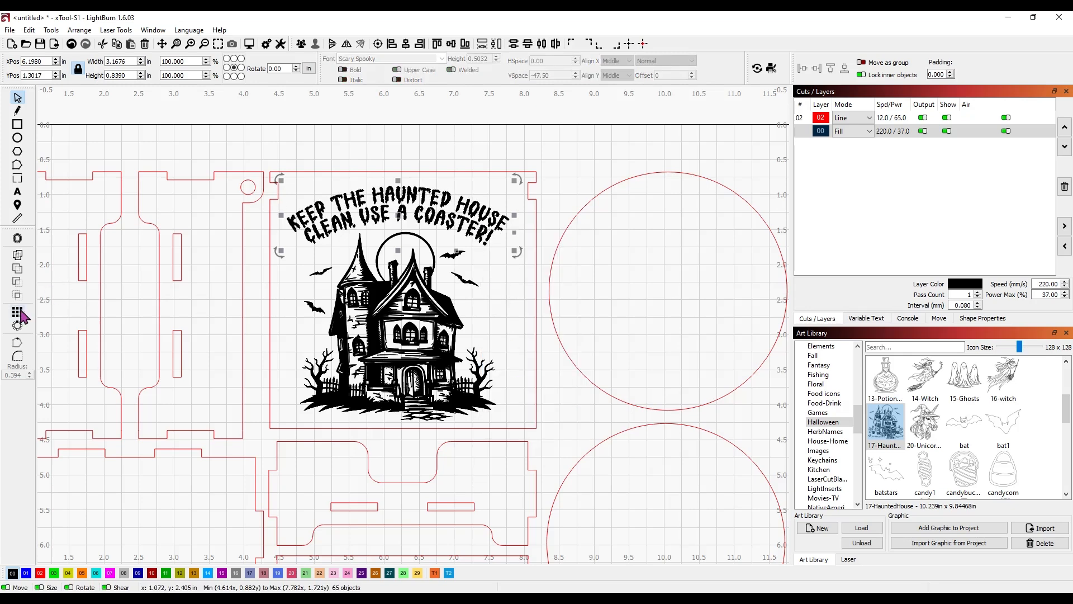
{"action": "left_click", "coordinate": [17, 255]}
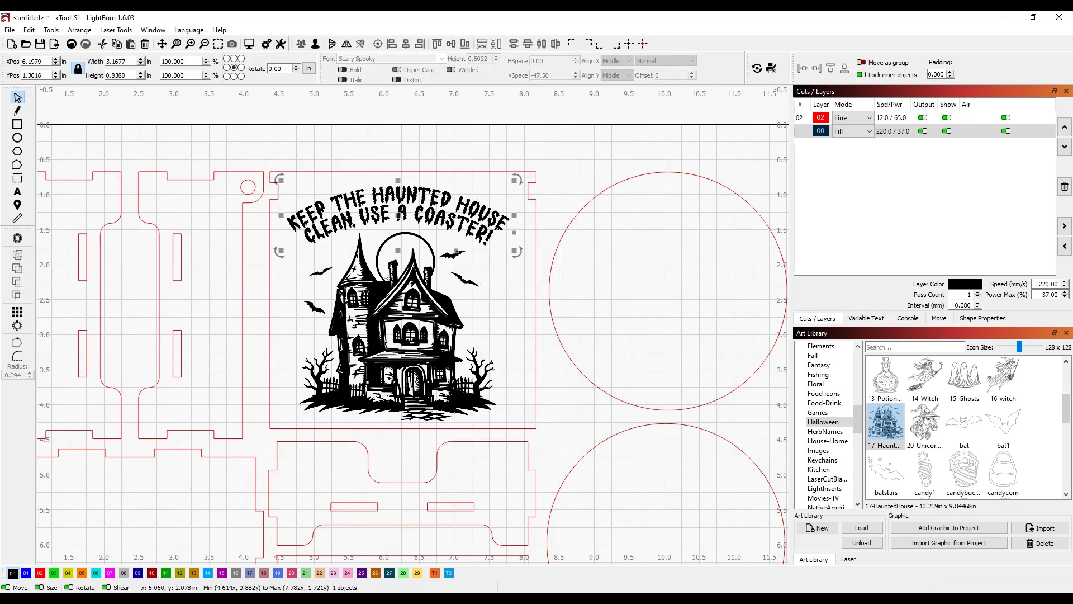
{"action": "left_click", "coordinate": [389, 285], "text": "shift"}
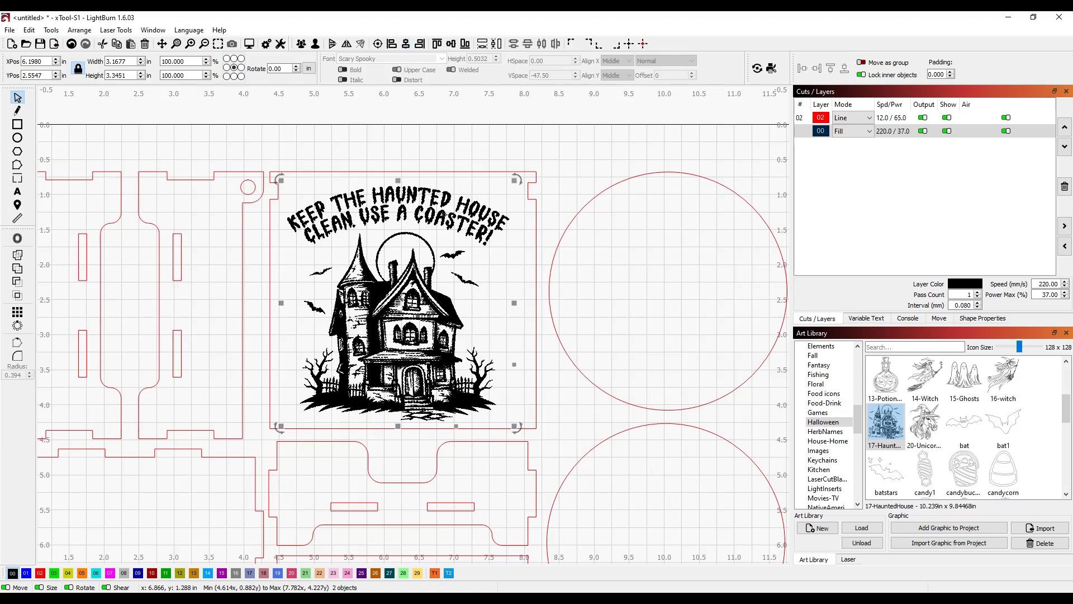
{"action": "left_click", "coordinate": [301, 44]}
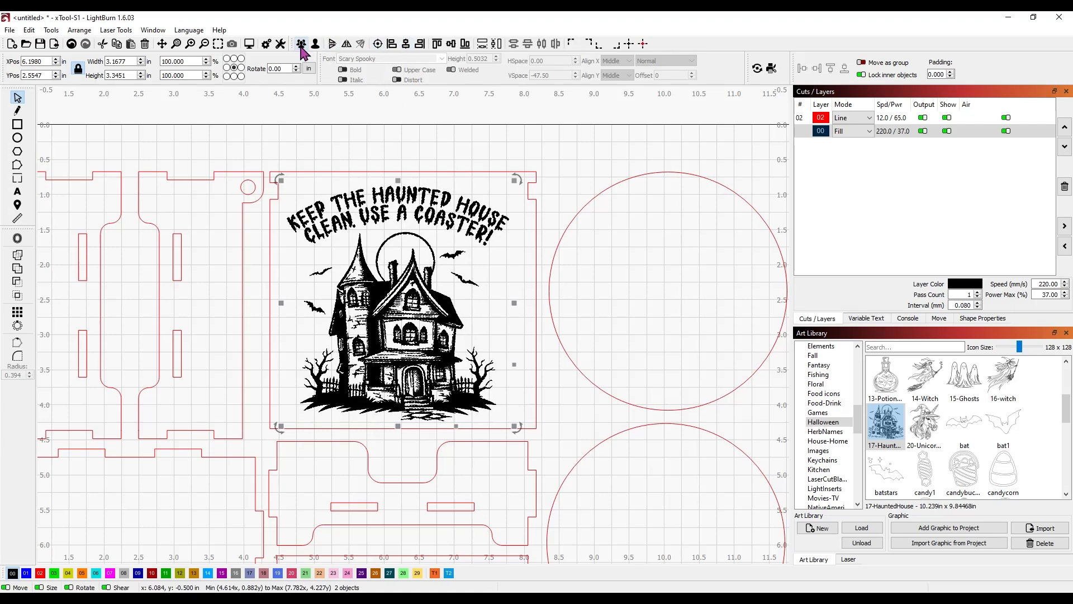
{"action": "left_click", "coordinate": [437, 172], "text": "shift"}
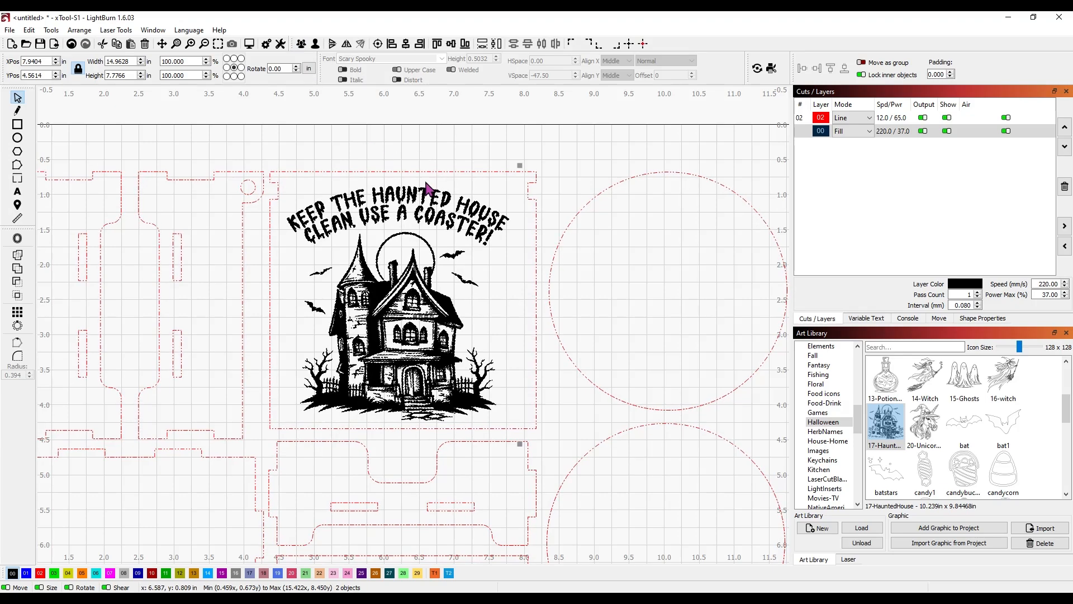
Step: Ungroup the red box outline groups into separate panels
{"action": "left_click", "coordinate": [501, 175]}
{"action": "left_click", "coordinate": [501, 173]}
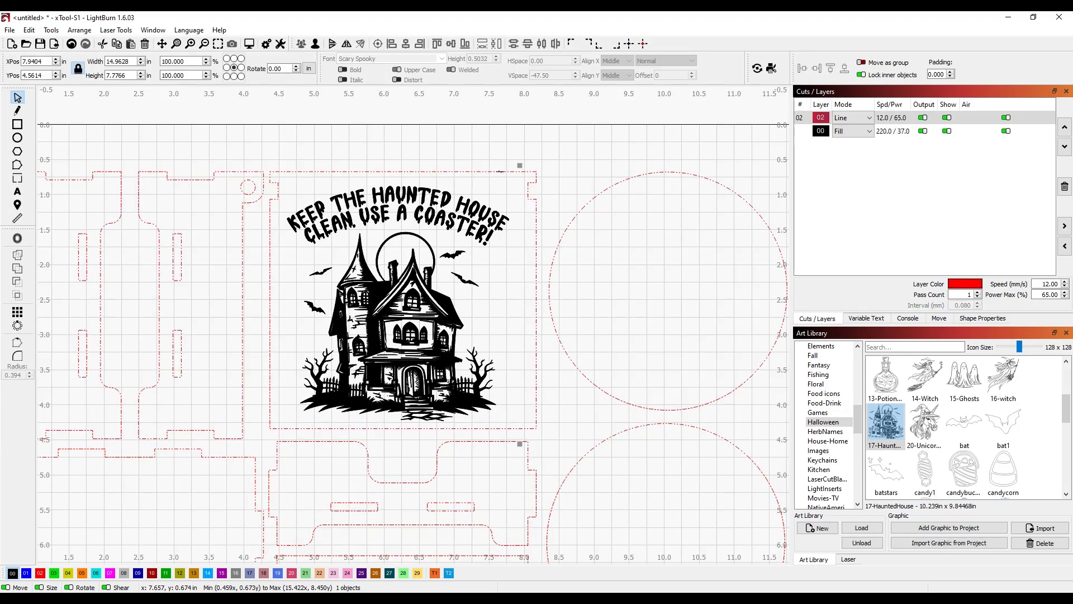
{"action": "right_click", "coordinate": [502, 173]}
{"action": "left_click", "coordinate": [534, 288]}
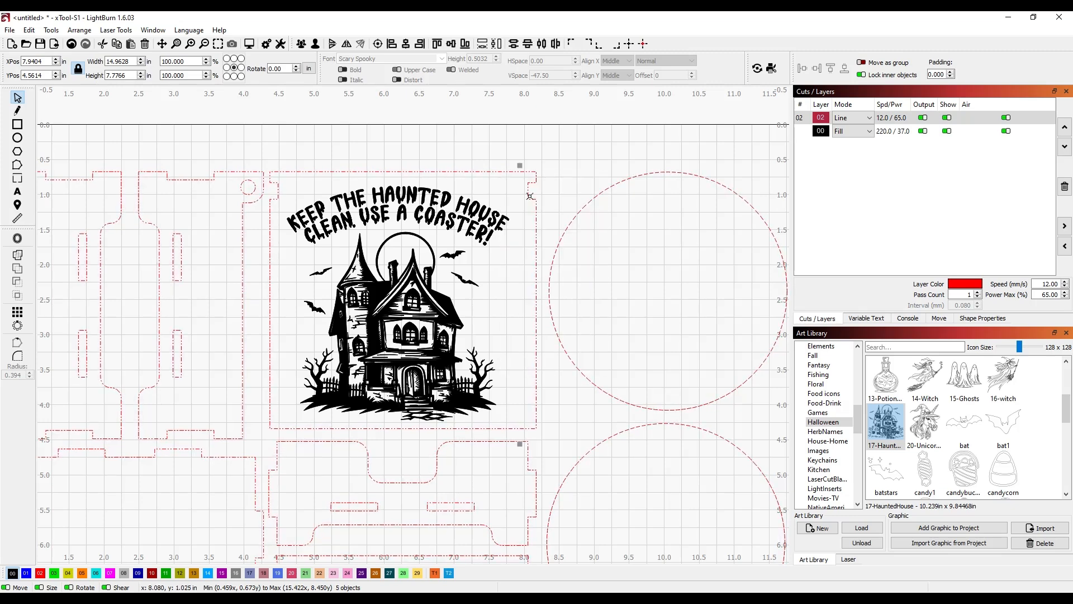
{"action": "left_click", "coordinate": [551, 158]}
{"action": "left_click", "coordinate": [537, 174]}
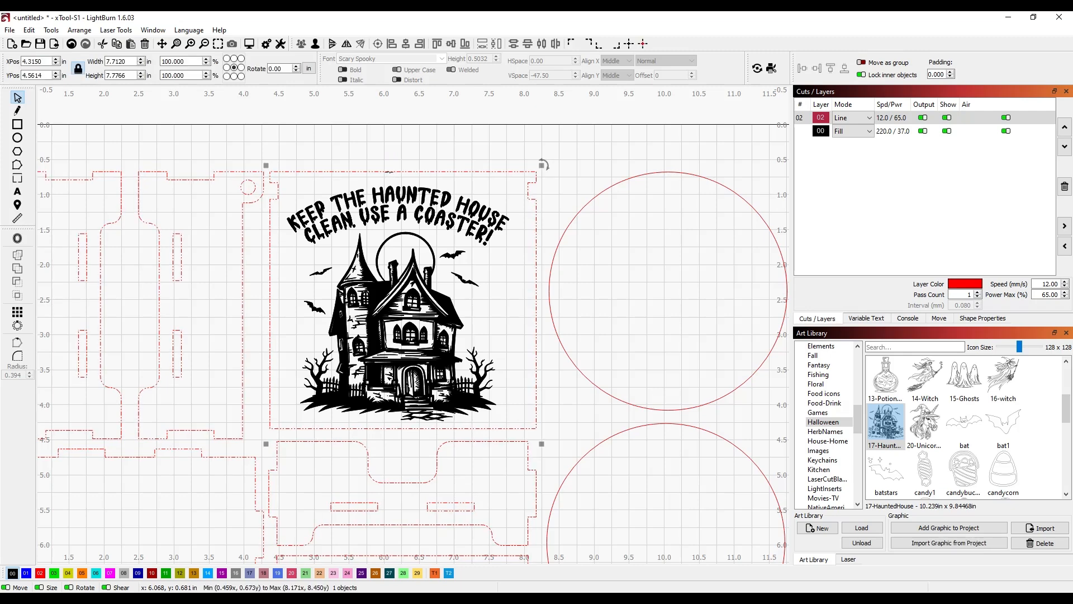
{"action": "right_click", "coordinate": [390, 174]}
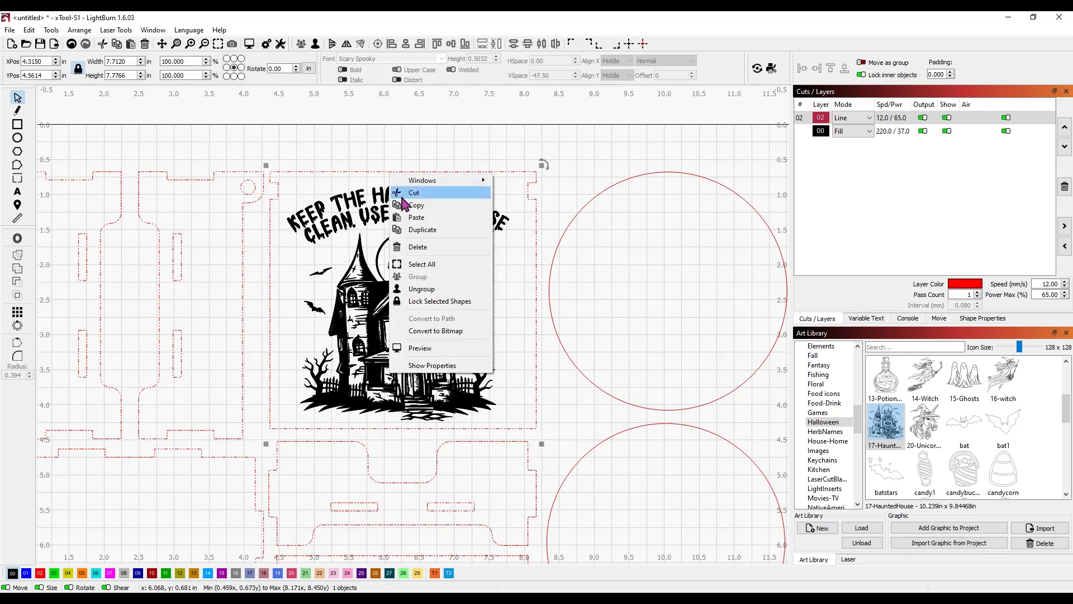
{"action": "left_click", "coordinate": [430, 289]}
{"action": "left_click", "coordinate": [388, 174]}
{"action": "left_click", "coordinate": [388, 172]}
{"action": "left_click", "coordinate": [391, 161]}
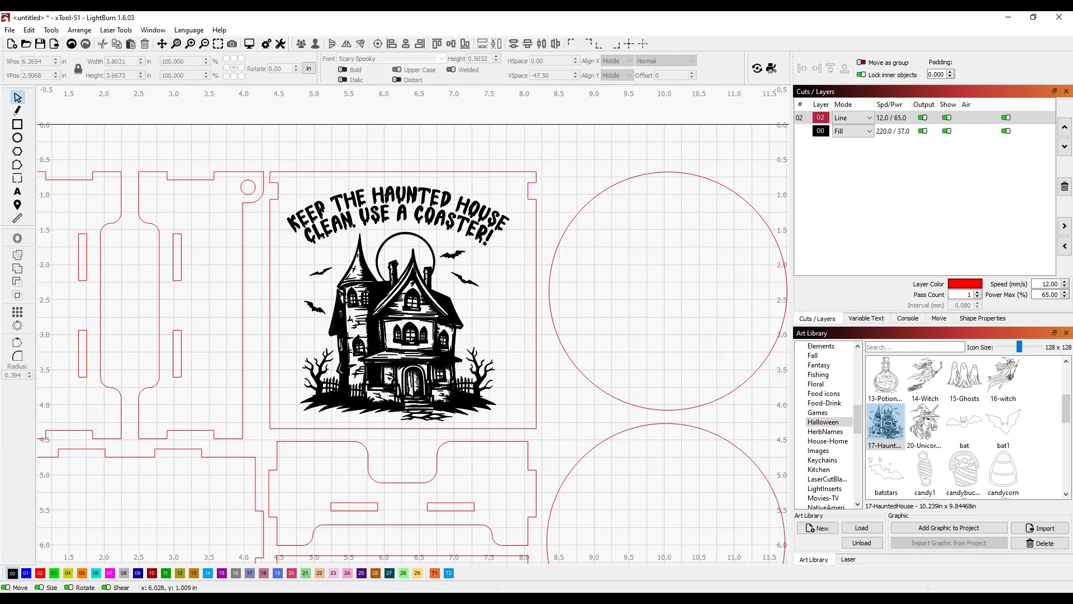
Step: Centre the haunted house artwork inside the square box panel, then bring up ChatGPT
{"action": "left_click", "coordinate": [386, 196]}
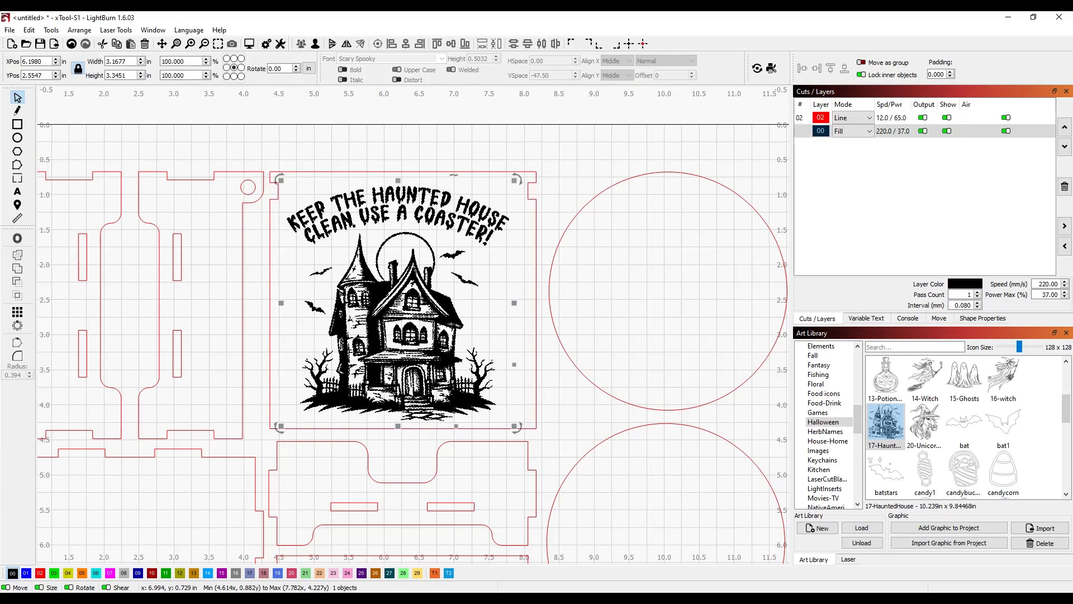
{"action": "left_click", "coordinate": [454, 173], "text": "shift"}
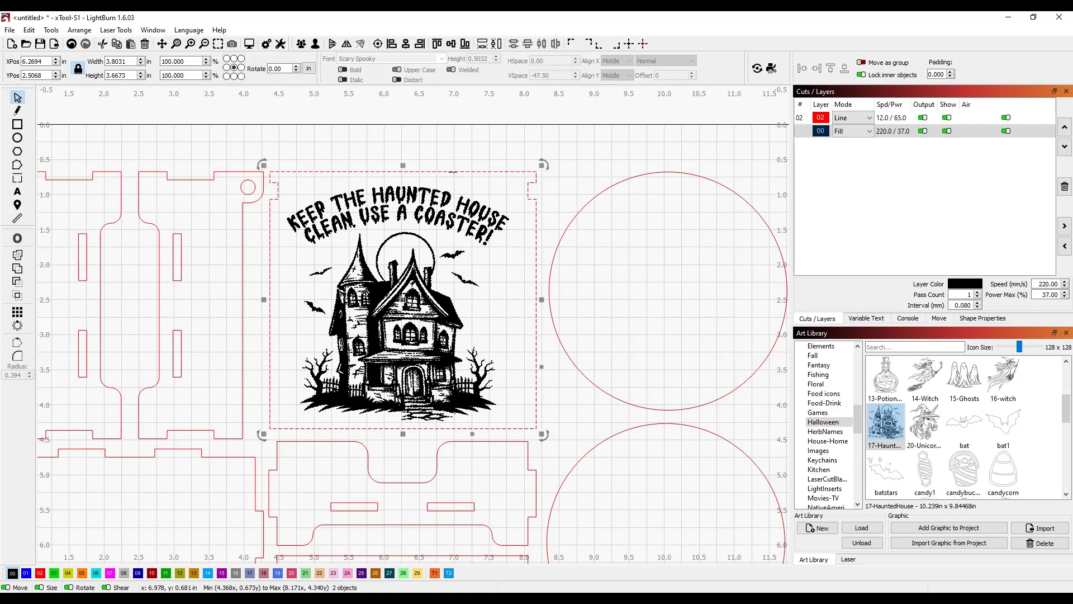
{"action": "key", "text": "c"}
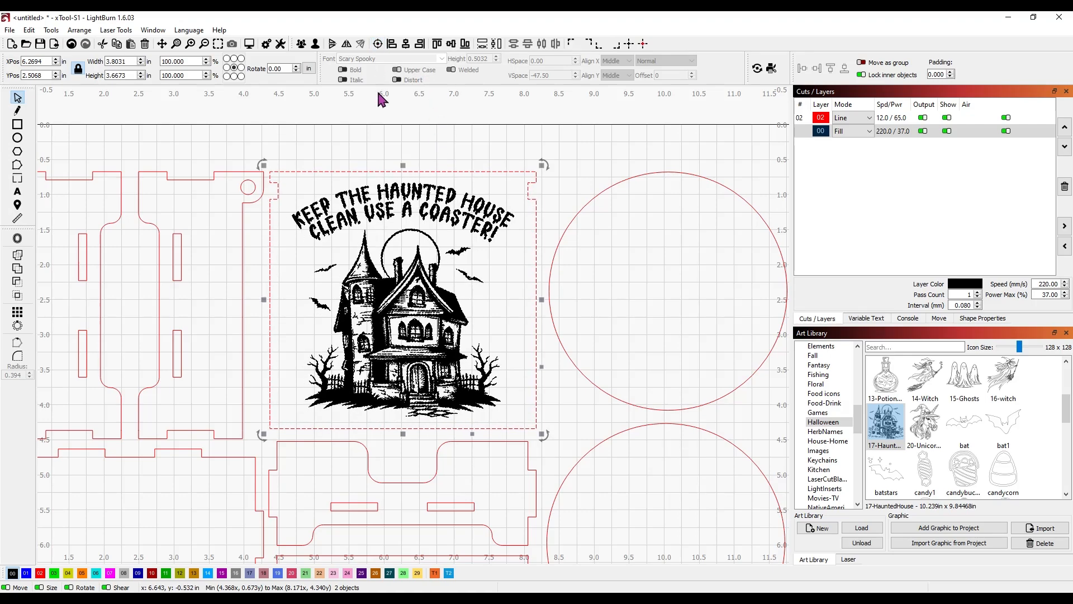
{"action": "left_click", "coordinate": [442, 132]}
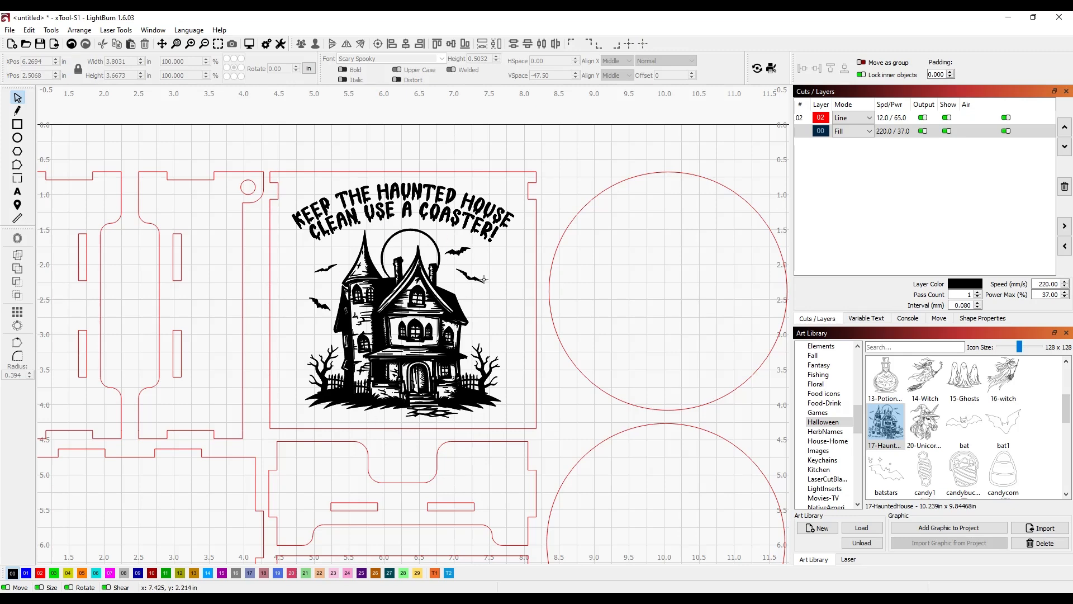
{"action": "scroll", "coordinate": [551, 200], "scroll_direction": "down", "scroll_amount": 3}
{"action": "left_click_drag", "start_coordinate": [566, 325], "coordinate": [419, 287]}
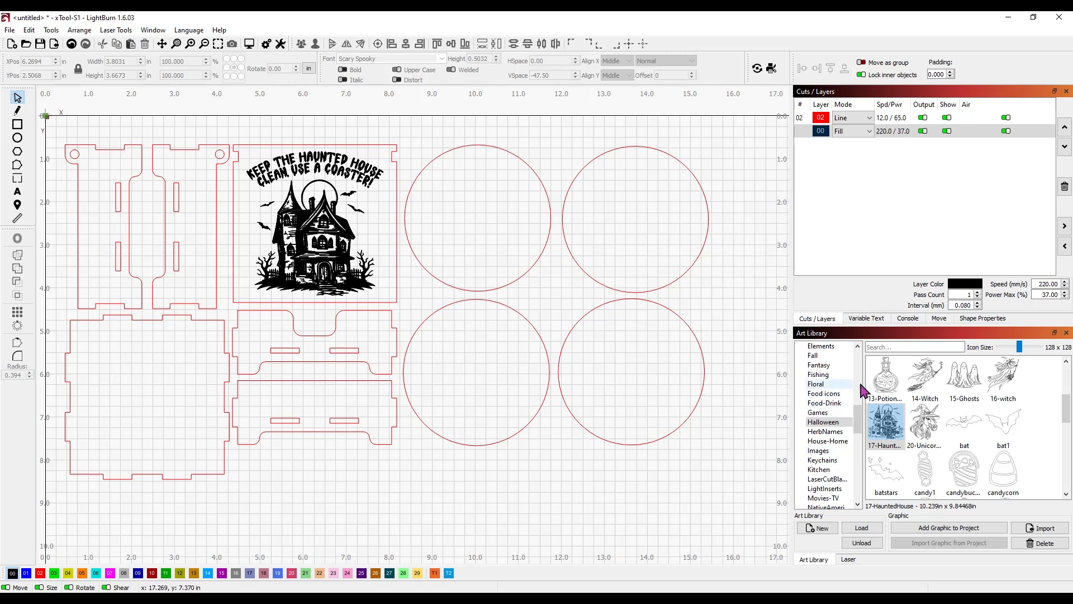
{"action": "scroll", "coordinate": [1051, 432], "scroll_direction": "up", "scroll_amount": 3}
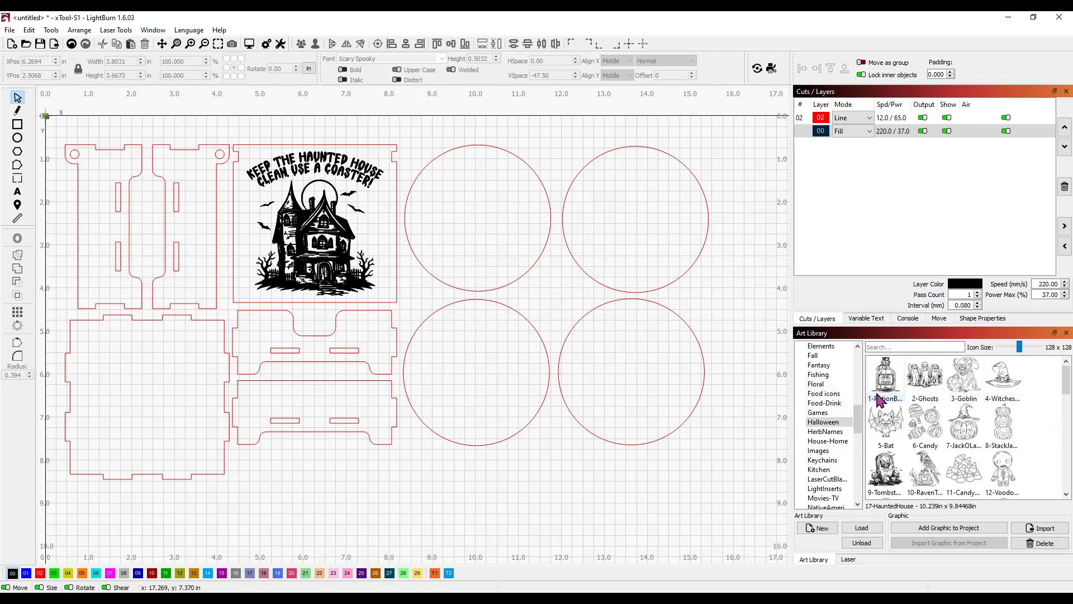
{"action": "key", "text": "alt+Tab"}
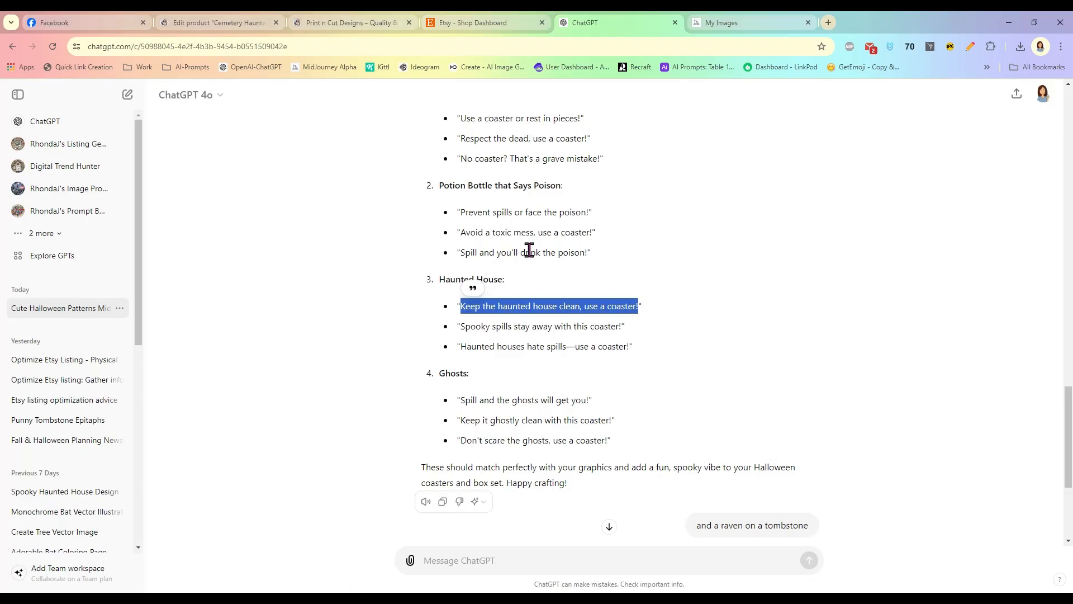
Step: Select the tombstone saying 'Use a coaster or rest in pieces!' in the ChatGPT chat
{"action": "left_click", "coordinate": [721, 250]}
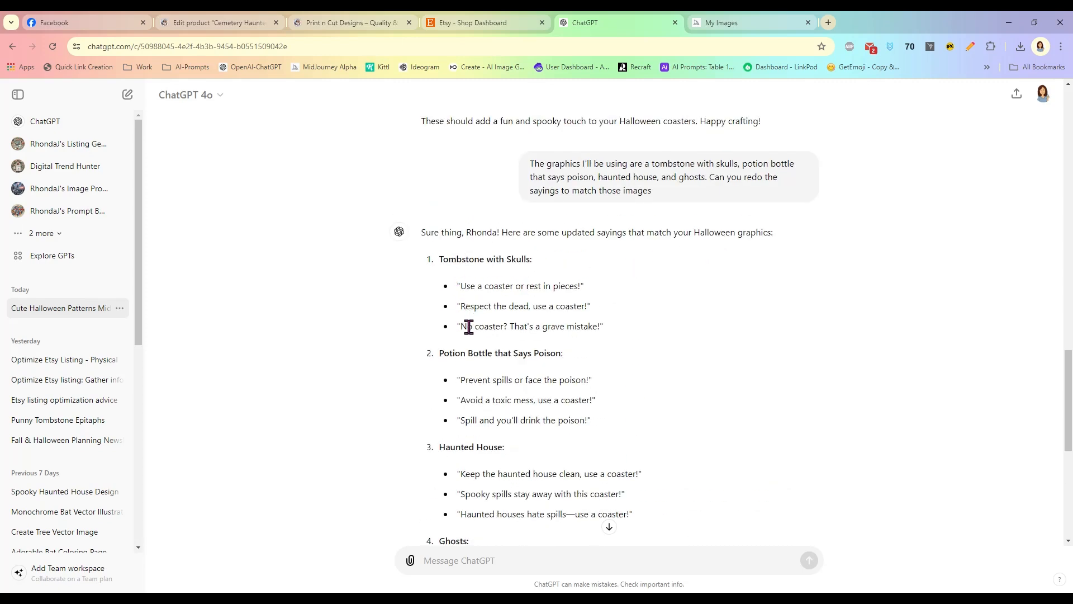
{"action": "left_click_drag", "start_coordinate": [463, 286], "coordinate": [576, 285]}
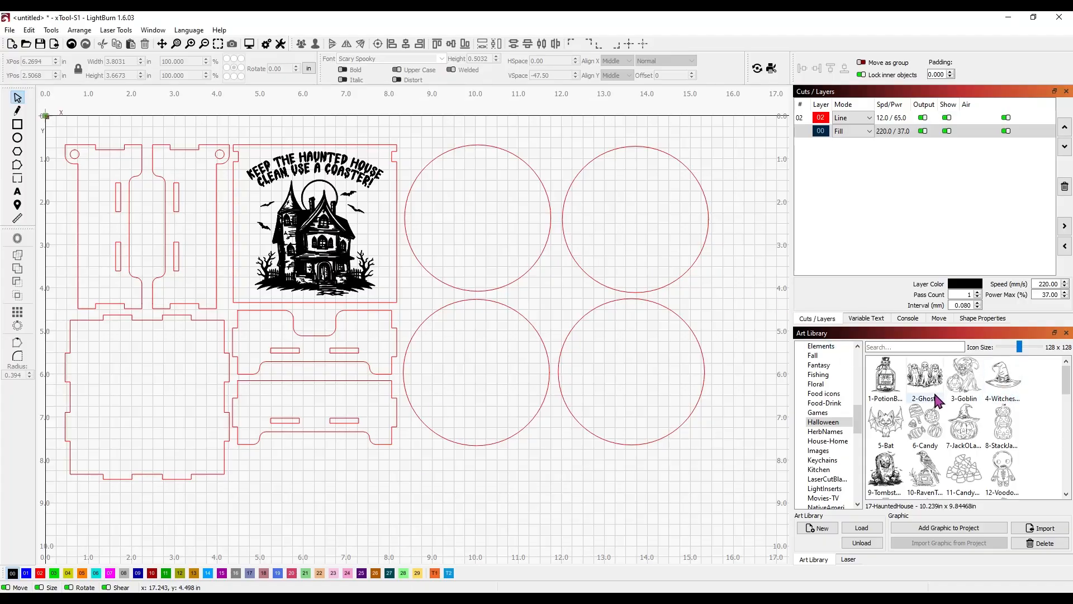
Step: Place 9-Tombstone inside the top-middle coaster circle, scaled to about 2.32 x 2.28 in
{"action": "scroll", "coordinate": [1068, 376], "scroll_direction": "down", "scroll_amount": 2}
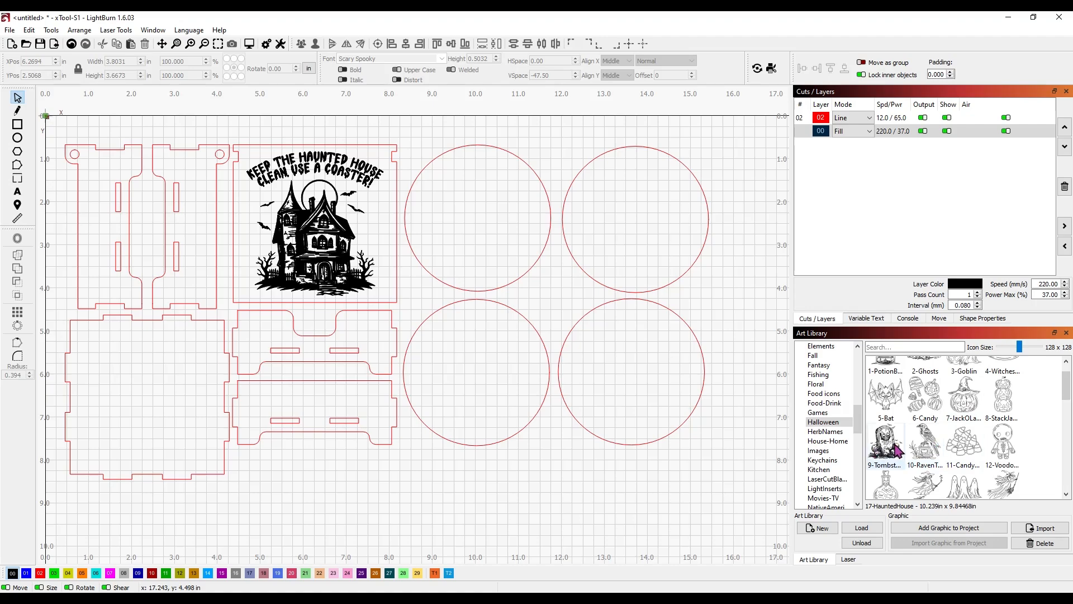
{"action": "left_click_drag", "start_coordinate": [892, 448], "coordinate": [415, 311]}
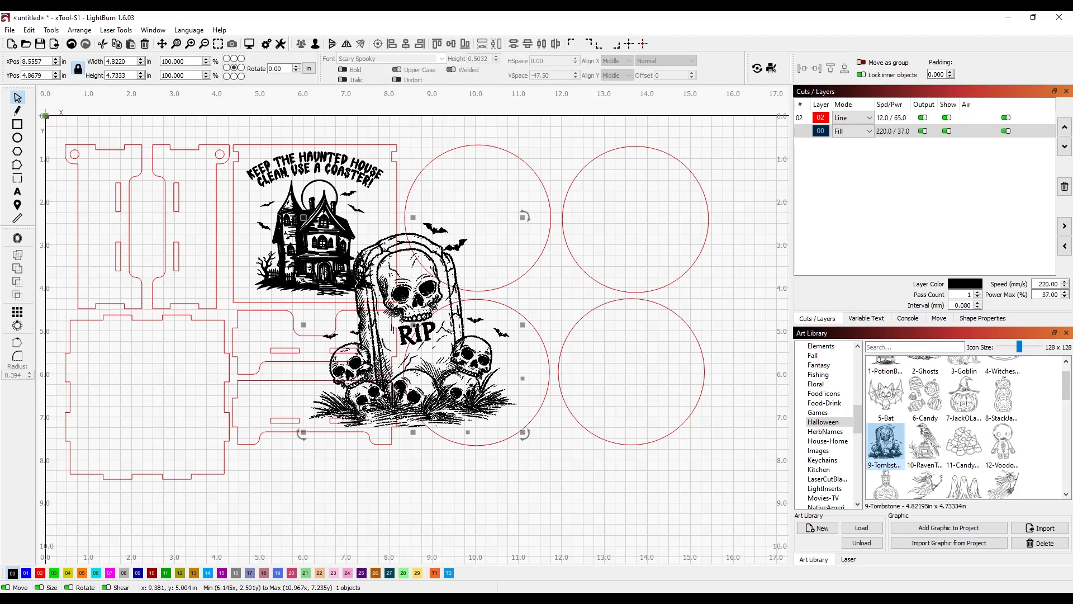
{"action": "left_click_drag", "start_coordinate": [511, 432], "coordinate": [475, 276]}
{"action": "left_click_drag", "start_coordinate": [424, 222], "coordinate": [465, 221]}
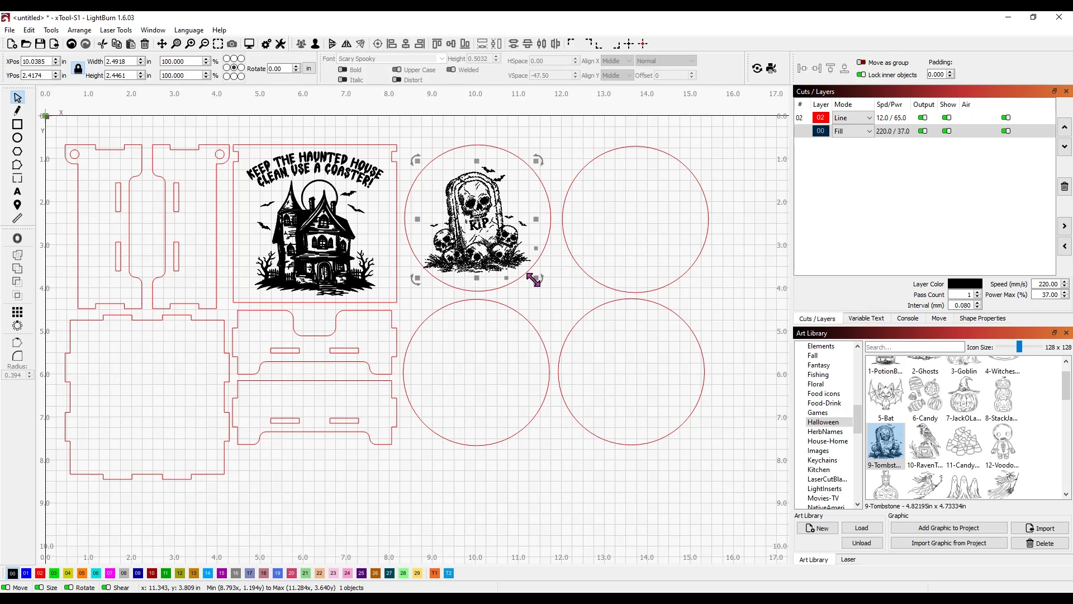
{"action": "left_click_drag", "start_coordinate": [536, 280], "coordinate": [529, 273]}
{"action": "mouse_move", "coordinate": [465, 246]}
{"action": "left_mouse_down"}
{"action": "mouse_move", "coordinate": [470, 226]}
{"action": "mouse_move", "coordinate": [469, 256]}
{"action": "left_mouse_up"}
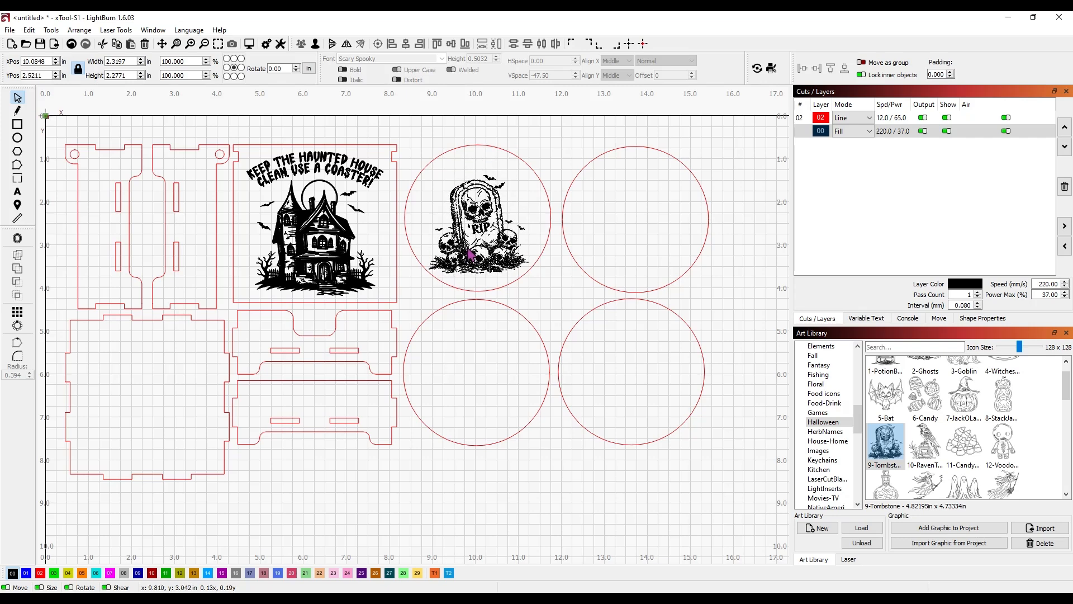
{"action": "left_click", "coordinate": [542, 149]}
Step: Paste 'Use a coaster or rest in pieces!' as text and arc it along the coaster's top
{"action": "left_click", "coordinate": [21, 196]}
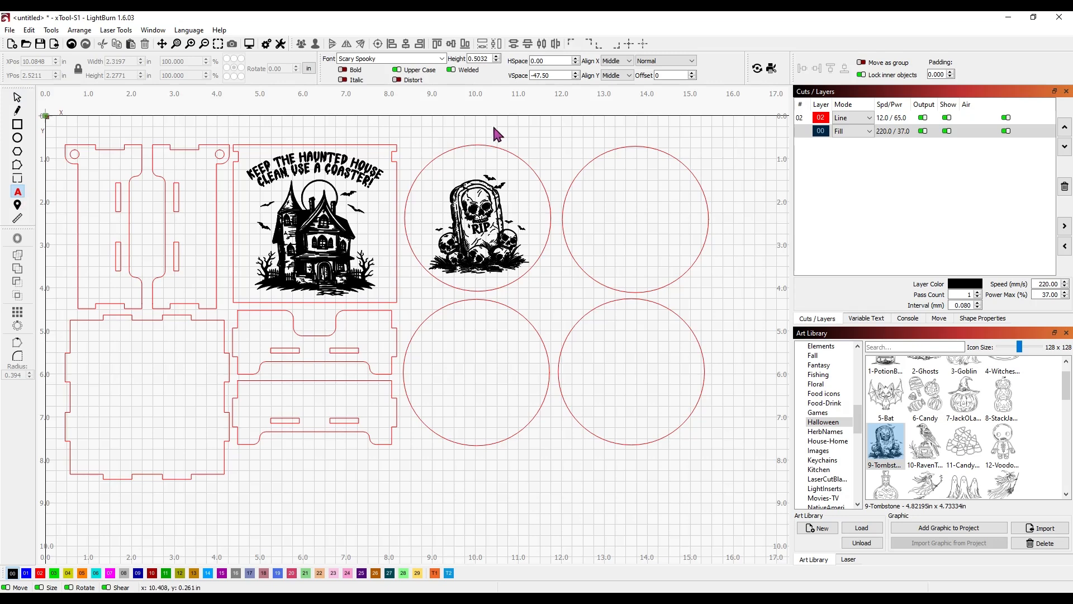
{"action": "type", "text": "USE A COASTER OR REST IN PIECES!"}
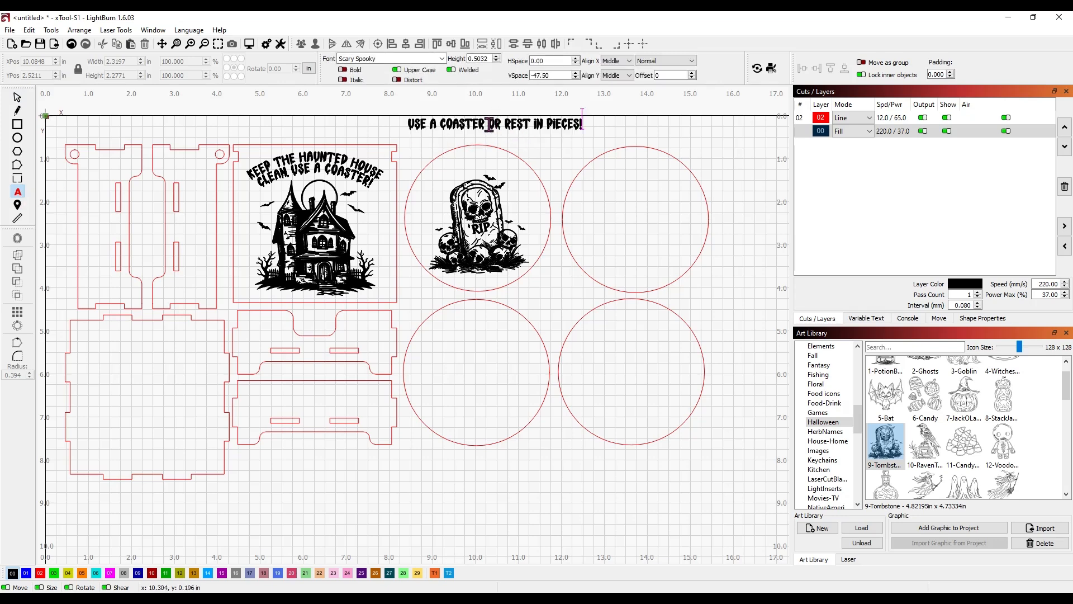
{"action": "key", "text": "Escape"}
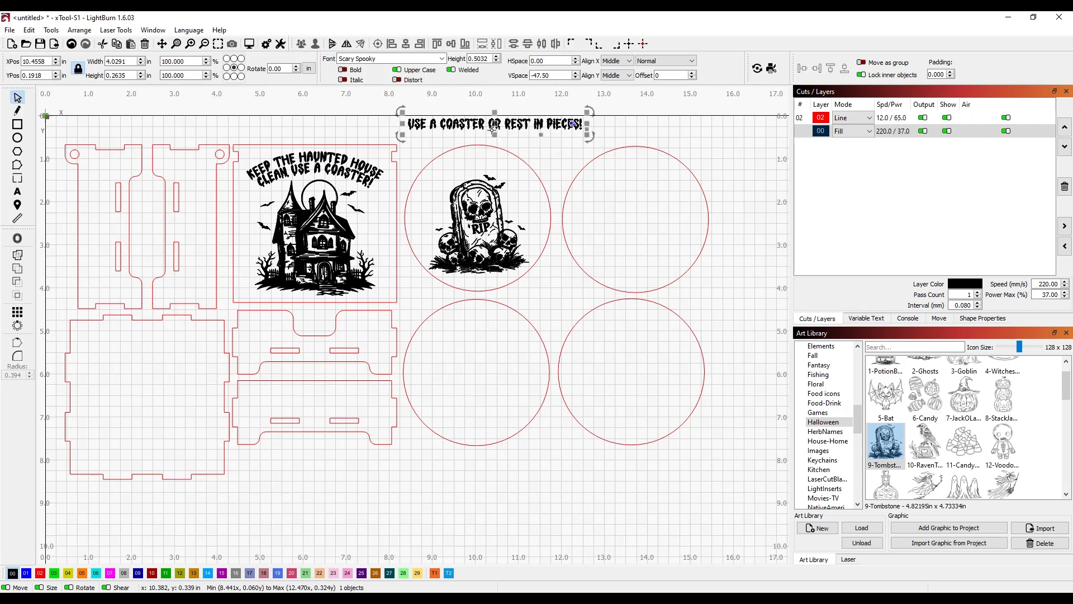
{"action": "left_click_drag", "start_coordinate": [491, 131], "coordinate": [478, 167]}
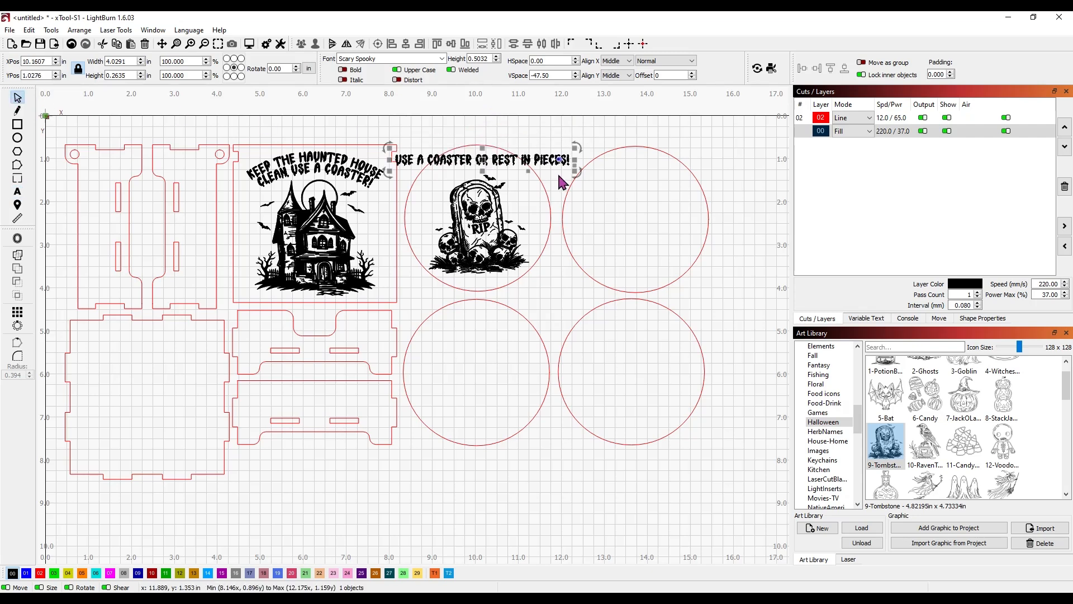
{"action": "left_click_drag", "start_coordinate": [560, 160], "coordinate": [480, 163]}
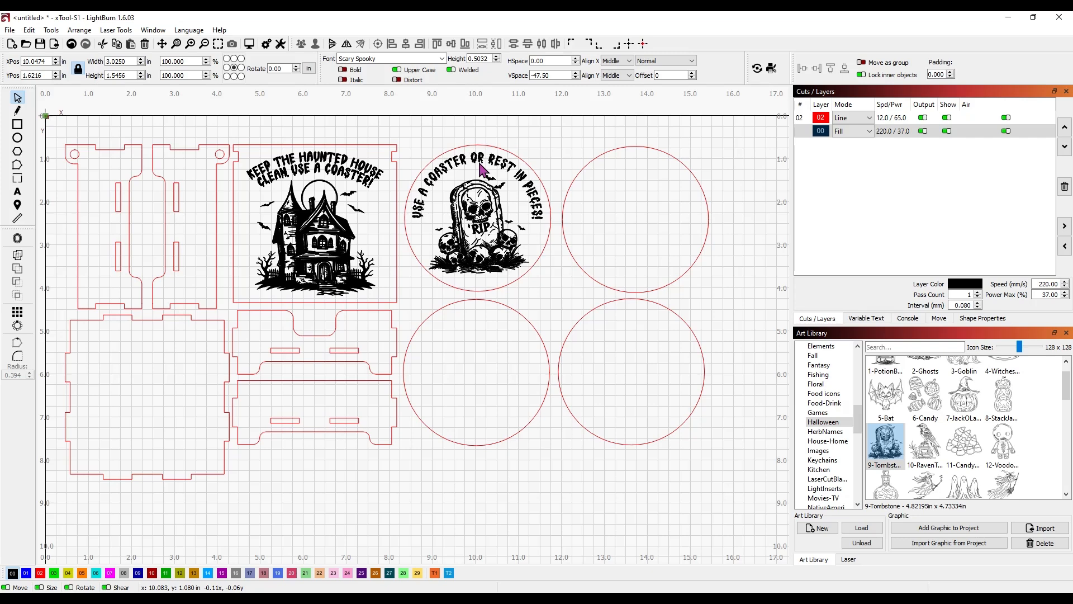
Step: Enlarge the tombstone slightly to about 2.33 x 2.29 in and nudge it right
{"action": "left_click", "coordinate": [469, 214]}
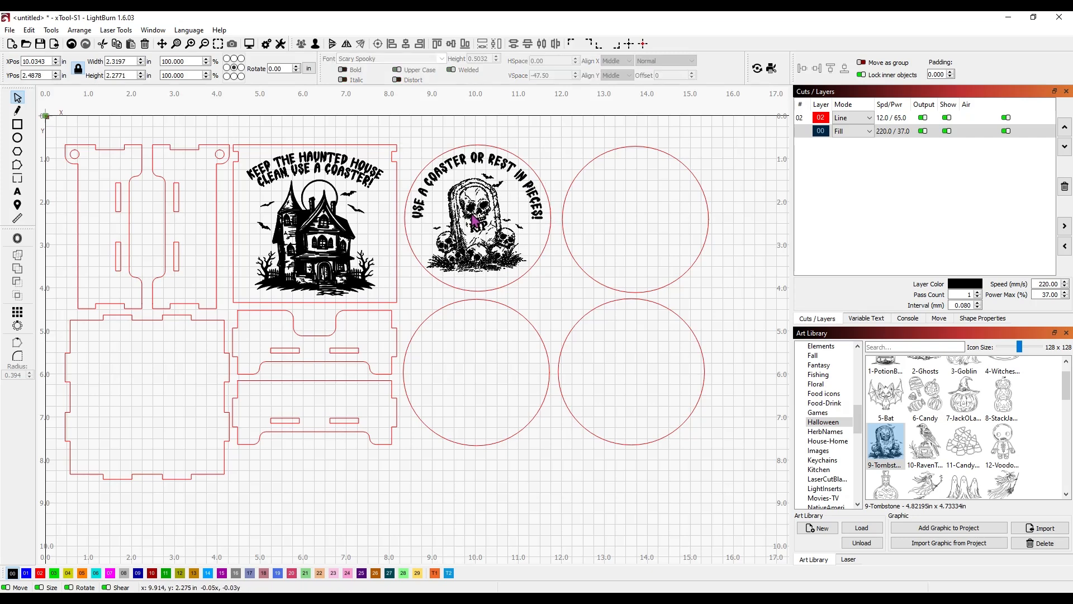
{"action": "mouse_move", "coordinate": [521, 266]}
{"action": "left_mouse_down"}
{"action": "mouse_move", "coordinate": [533, 276]}
{"action": "mouse_move", "coordinate": [501, 262]}
{"action": "left_mouse_up"}
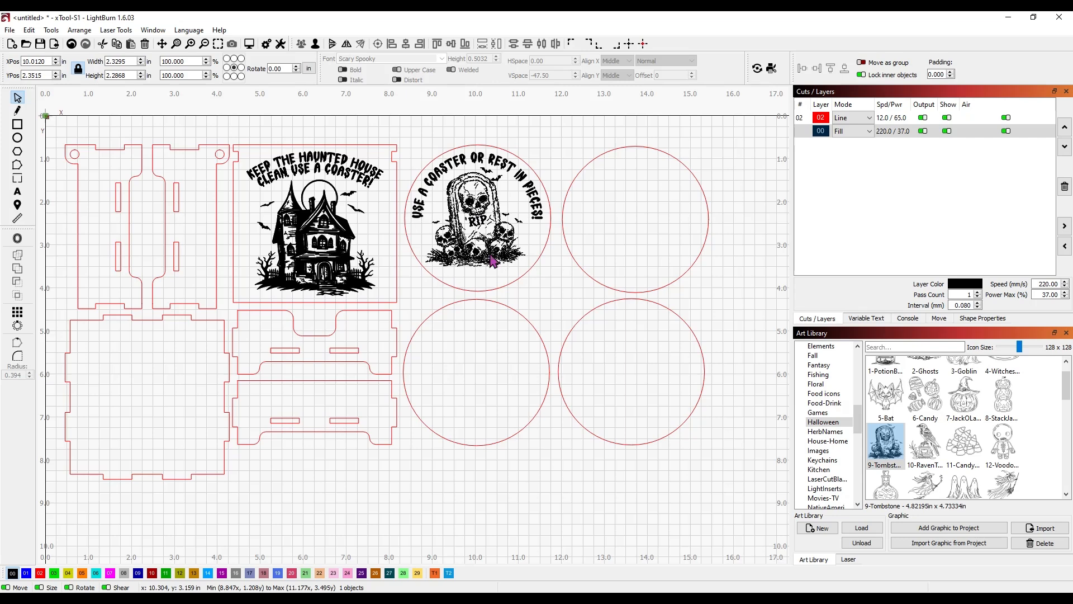
{"action": "left_click_drag", "start_coordinate": [491, 259], "coordinate": [492, 260]}
Step: Convert the curved saying to welded paths, centre it over the tombstone and group them
{"action": "left_click", "coordinate": [491, 160]}
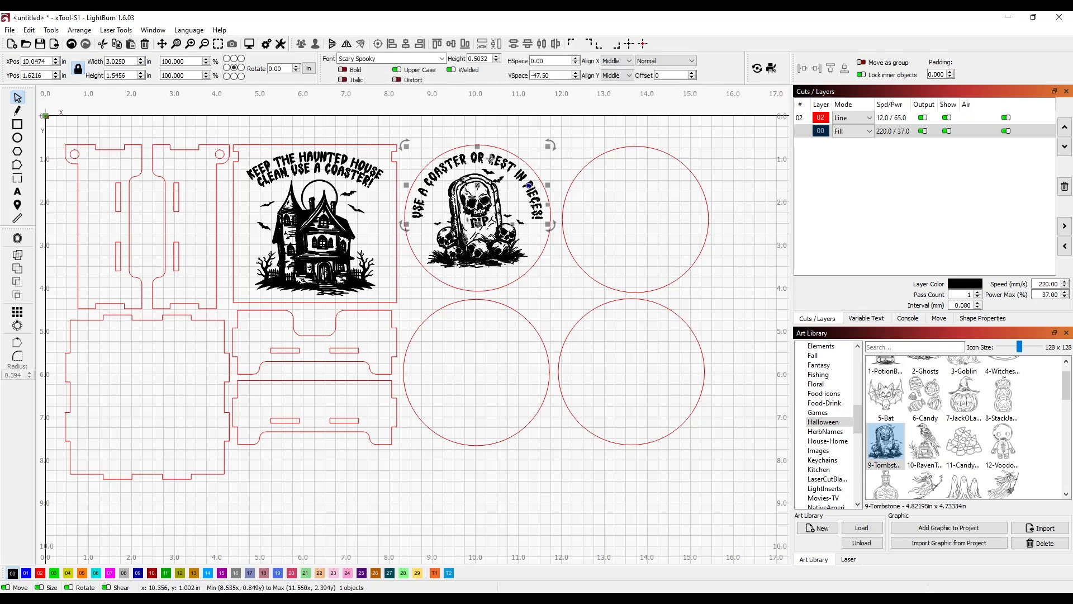
{"action": "right_click", "coordinate": [491, 160]}
{"action": "left_click", "coordinate": [529, 370]}
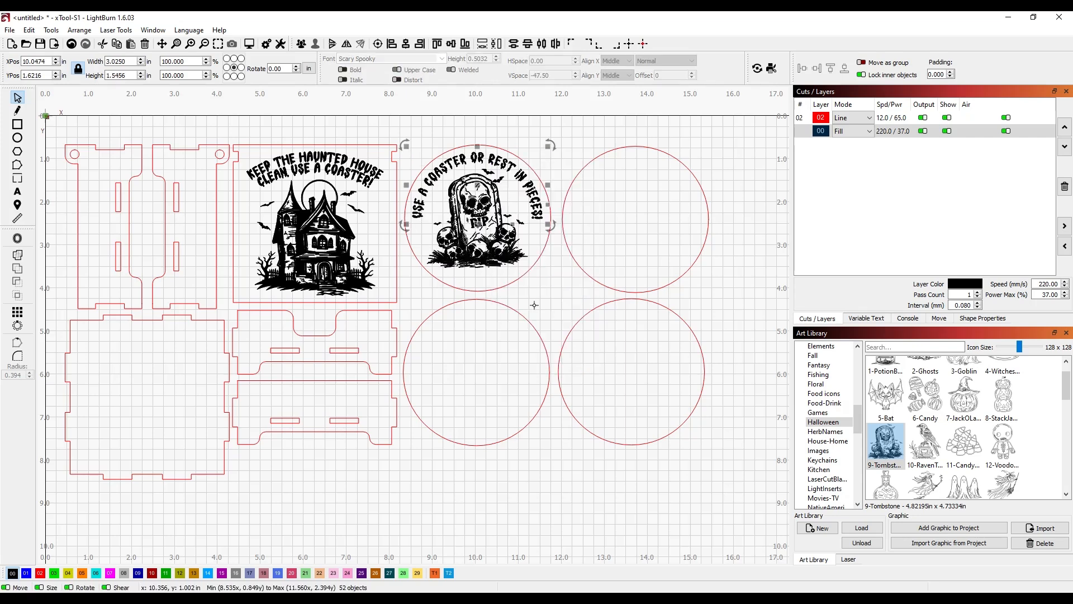
{"action": "left_click", "coordinate": [19, 255]}
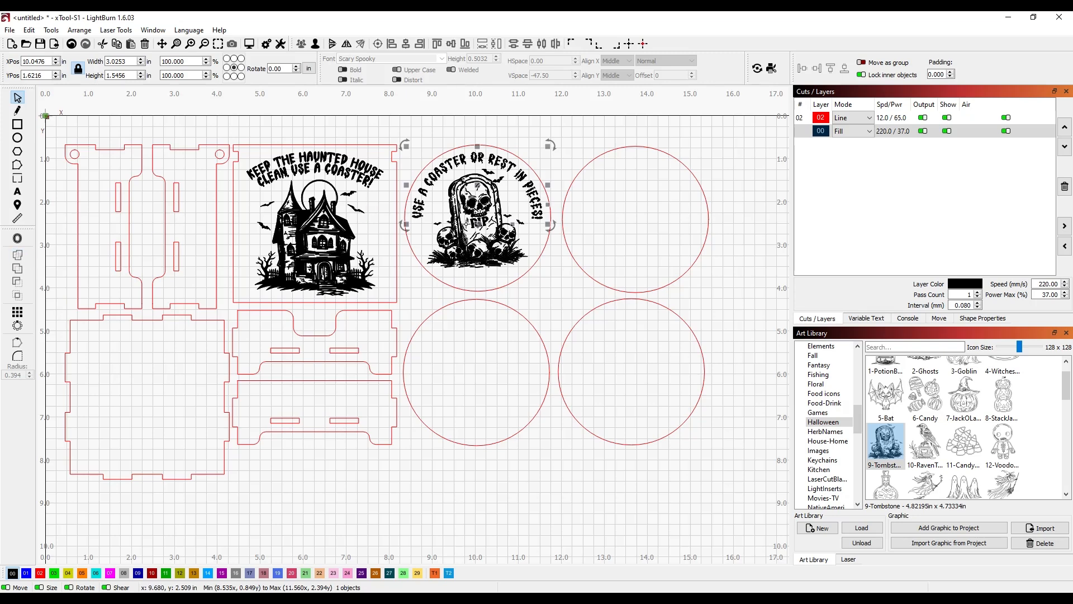
{"action": "left_click", "coordinate": [486, 241], "text": "shift"}
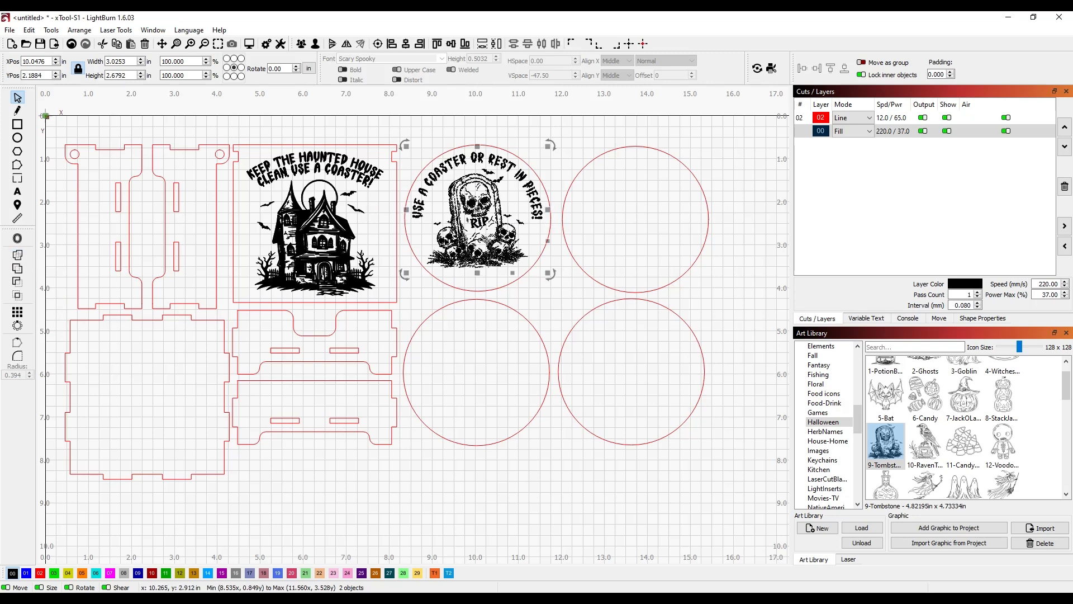
{"action": "left_click", "coordinate": [407, 44]}
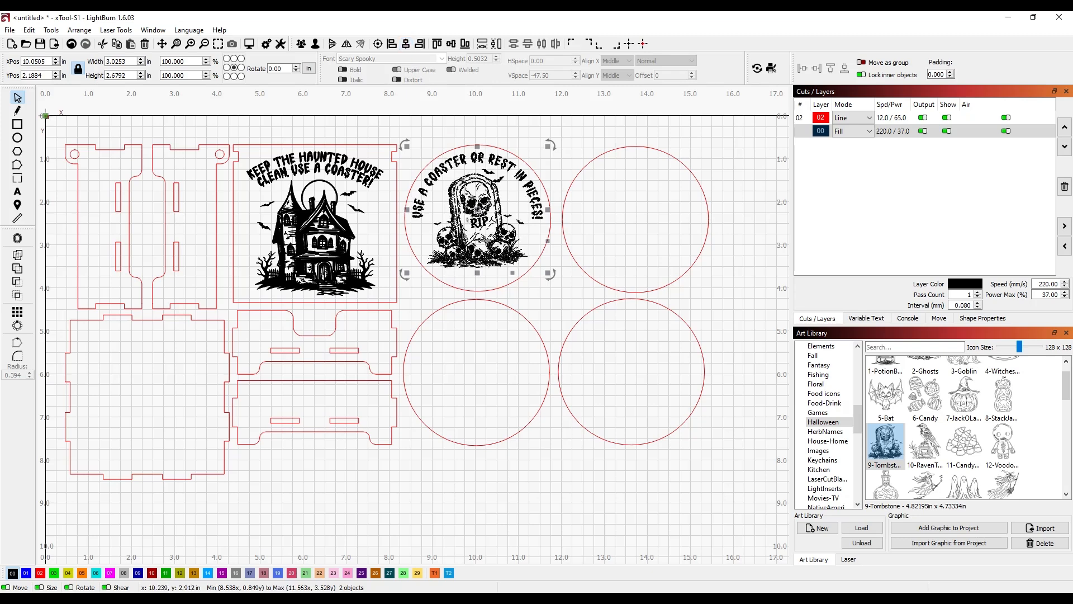
{"action": "left_click", "coordinate": [302, 43]}
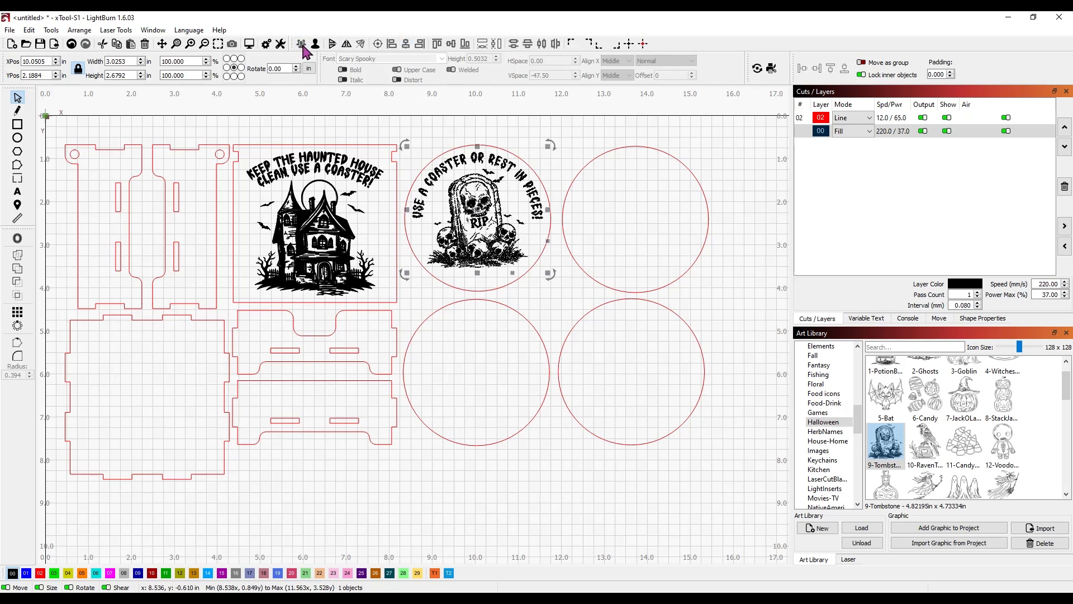
Step: Centre the tombstone artwork within its 3.4 in coaster circle, nudged slightly upward
{"action": "left_click_drag", "start_coordinate": [524, 139], "coordinate": [492, 167]}
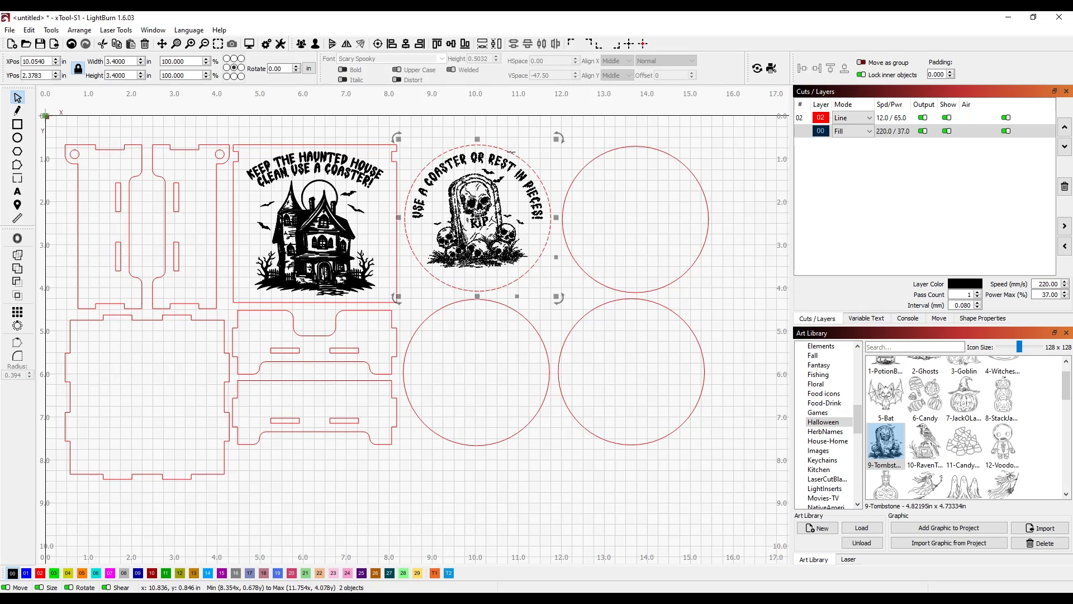
{"action": "left_click", "coordinate": [378, 44]}
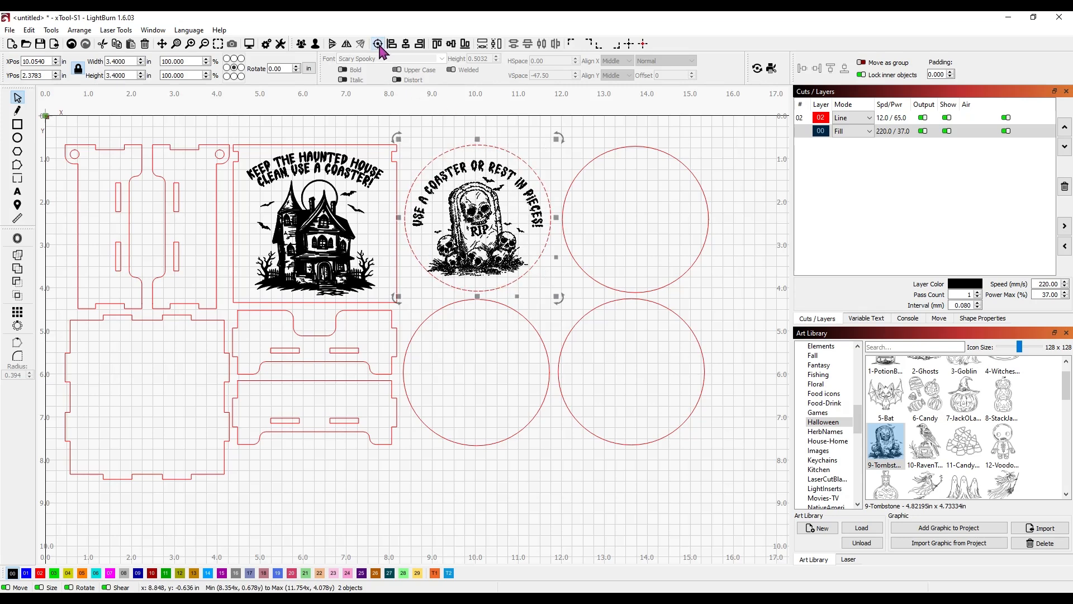
{"action": "left_click", "coordinate": [515, 117]}
{"action": "left_click", "coordinate": [480, 196]}
{"action": "left_click_drag", "start_coordinate": [480, 196], "coordinate": [479, 193]}
{"action": "left_click", "coordinate": [478, 145], "text": "shift"}
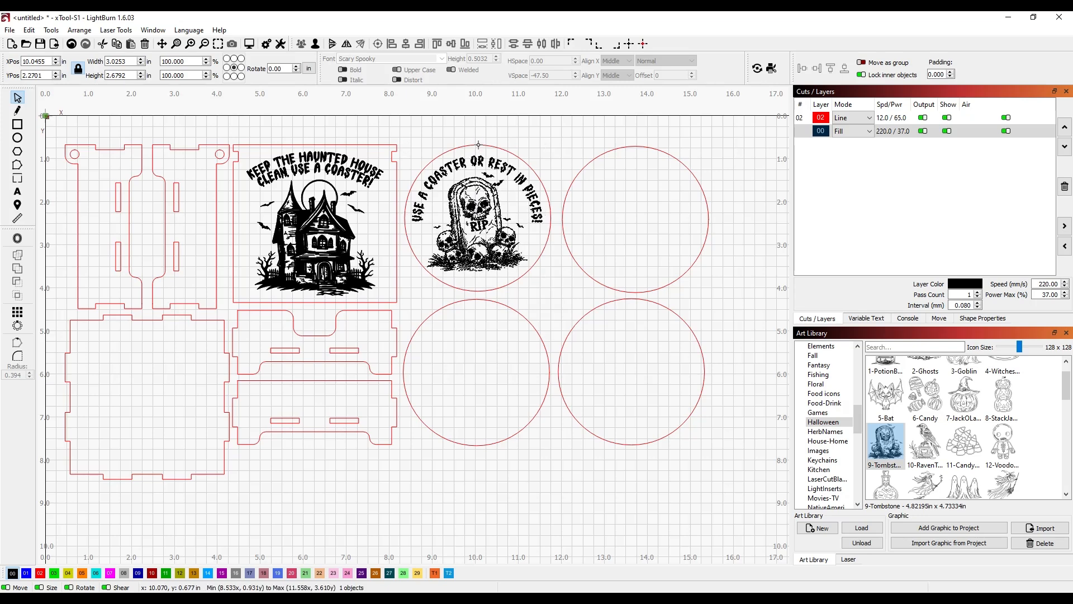
{"action": "left_click", "coordinate": [408, 45]}
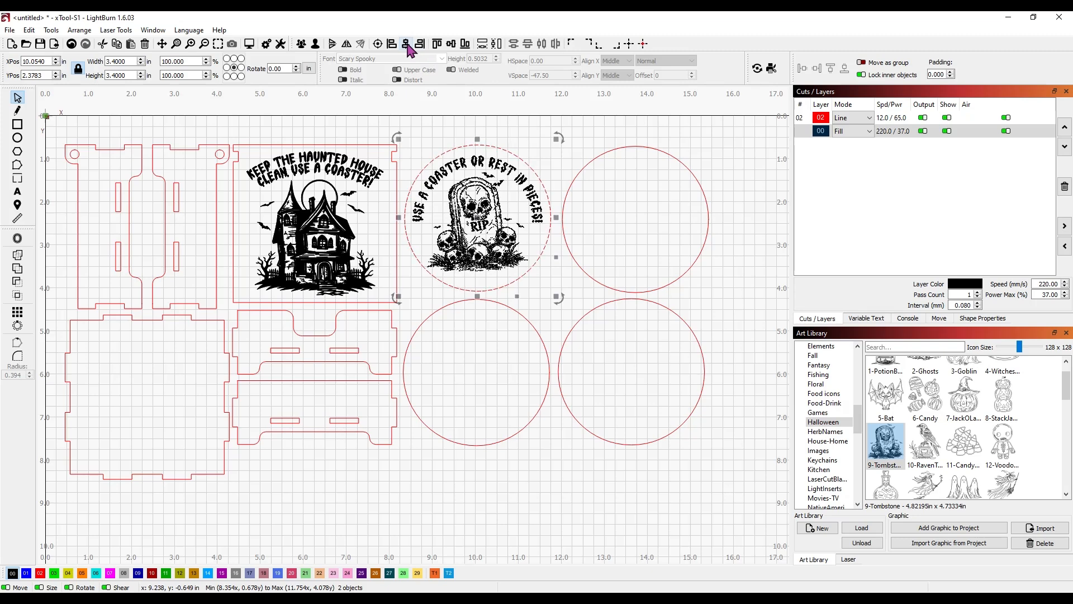
{"action": "left_click", "coordinate": [550, 160]}
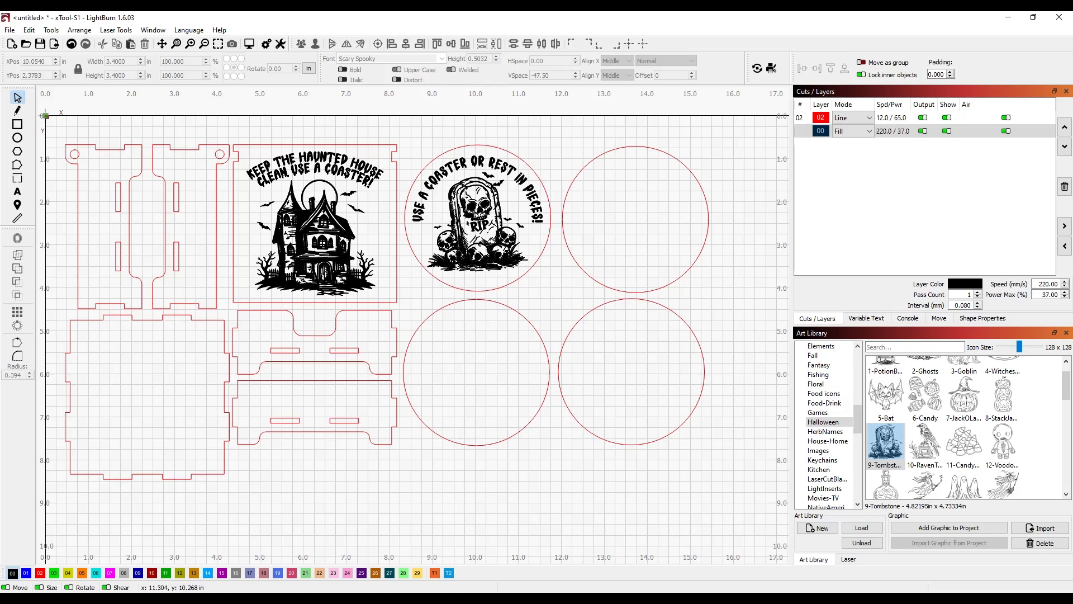
Step: Copy the potion line 'Spill and you'll drink the poison!' from the ChatGPT reply and return to LightBurn
{"action": "left_click", "coordinate": [369, 599]}
{"action": "scroll", "coordinate": [615, 297], "scroll_direction": "down", "scroll_amount": 3}
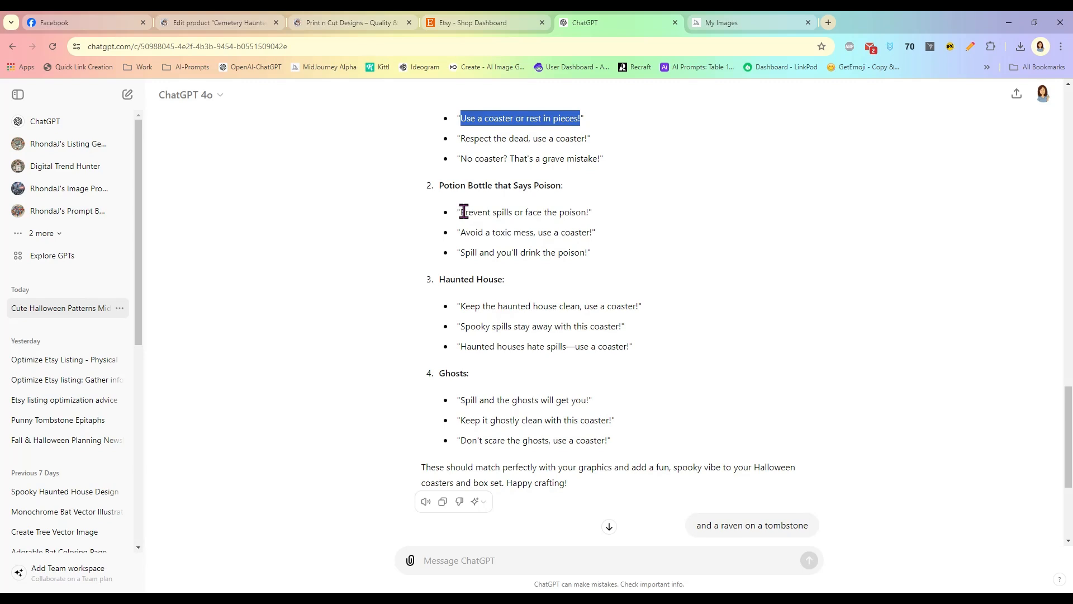
{"action": "left_click_drag", "start_coordinate": [461, 212], "coordinate": [582, 211]}
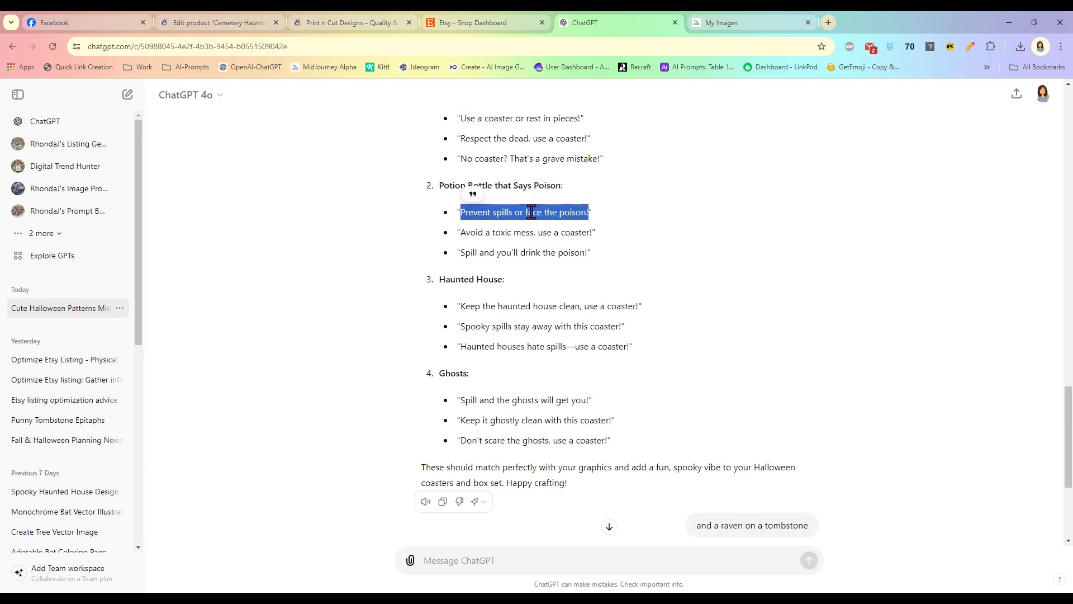
{"action": "left_click_drag", "start_coordinate": [461, 251], "coordinate": [589, 255]}
{"action": "right_click", "coordinate": [590, 259]}
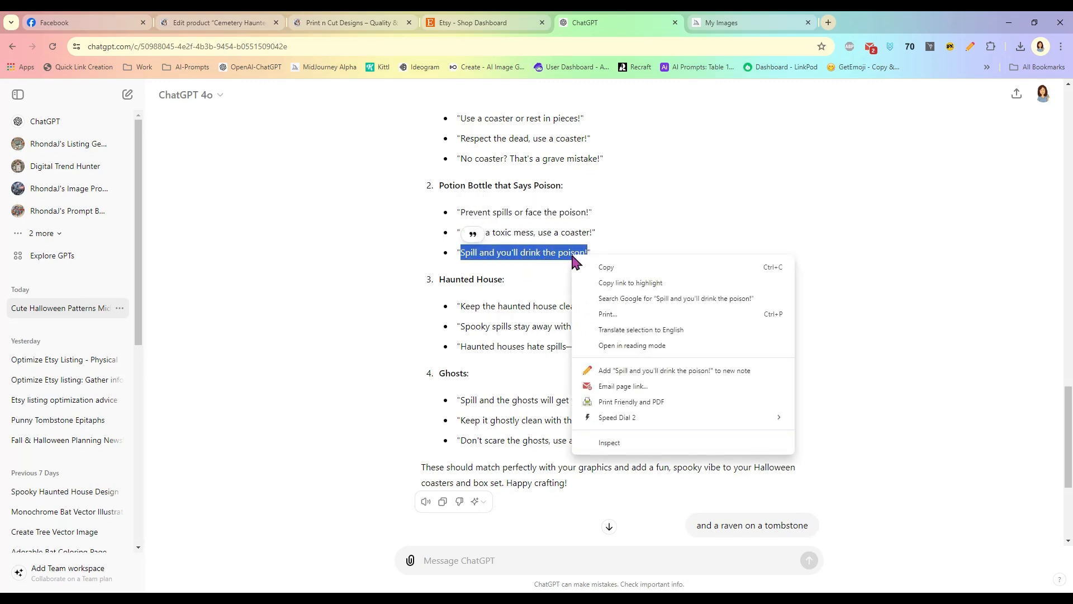
{"action": "left_click", "coordinate": [593, 267]}
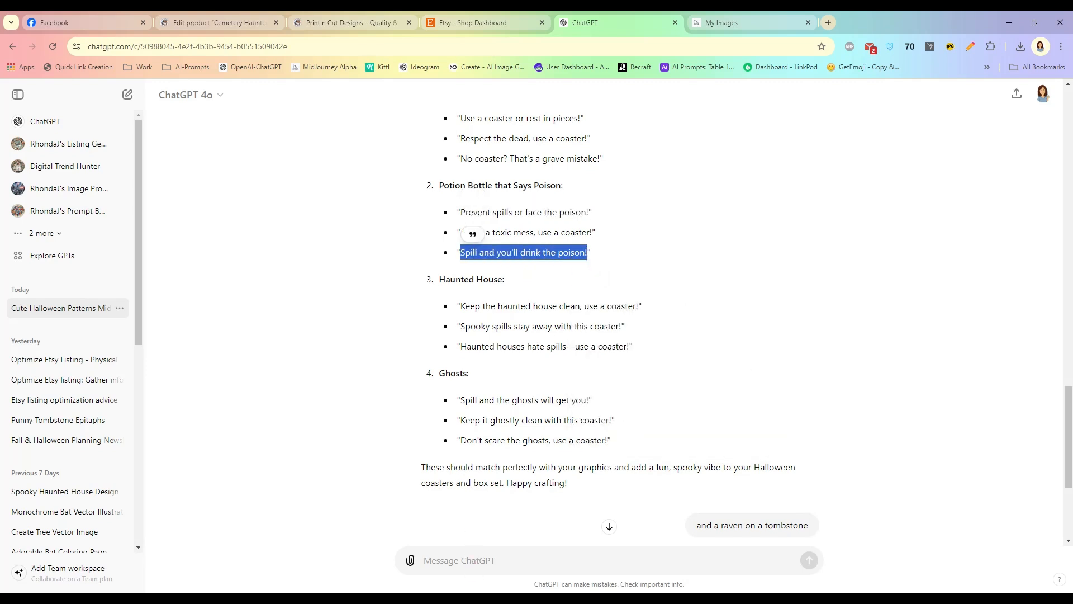
{"action": "key", "text": "alt+Tab"}
Step: Place the Halloween 1-PotionBottle graphic in the lower-left circle, scaled to about 1.84 x 2.28 in
{"action": "scroll", "coordinate": [962, 414], "scroll_direction": "up", "scroll_amount": 1}
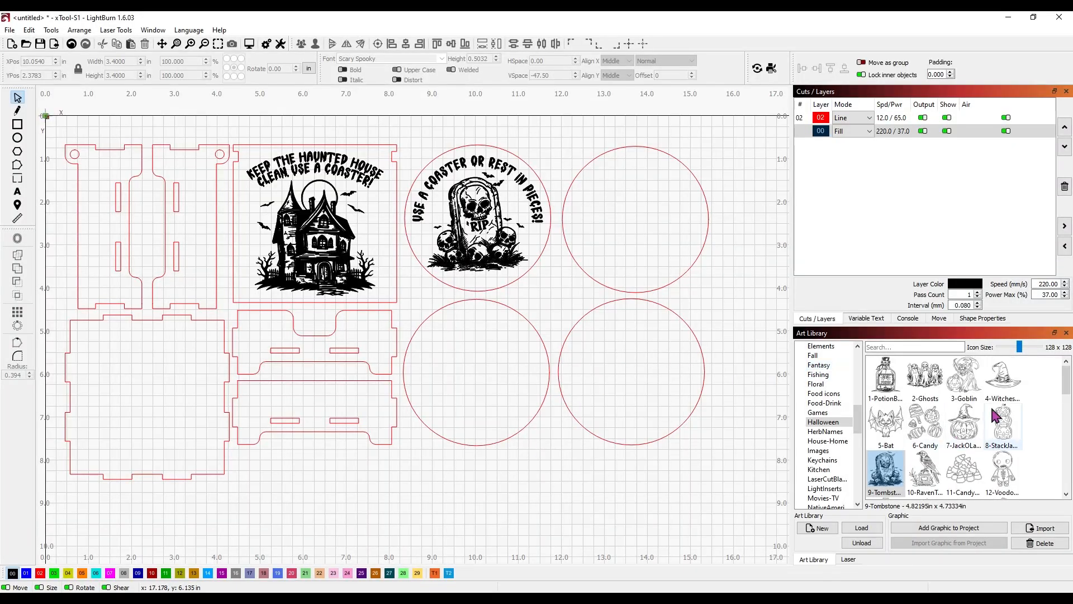
{"action": "left_click", "coordinate": [883, 378]}
{"action": "left_click_drag", "start_coordinate": [885, 384], "coordinate": [467, 378]}
{"action": "left_click_drag", "start_coordinate": [573, 495], "coordinate": [476, 407]}
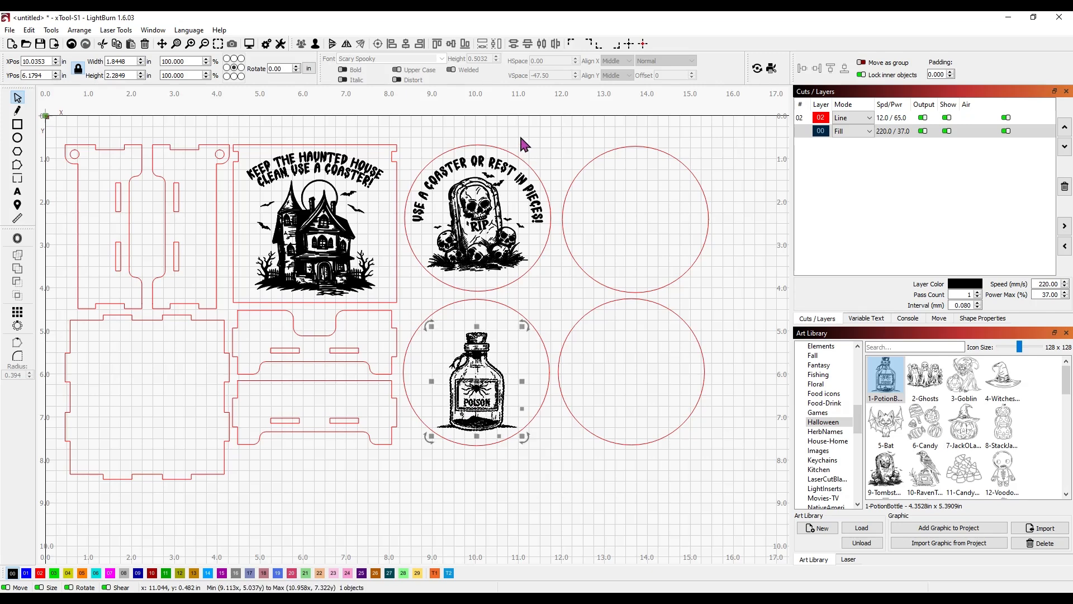
{"action": "left_click", "coordinate": [315, 143]}
{"action": "left_click", "coordinate": [17, 191]}
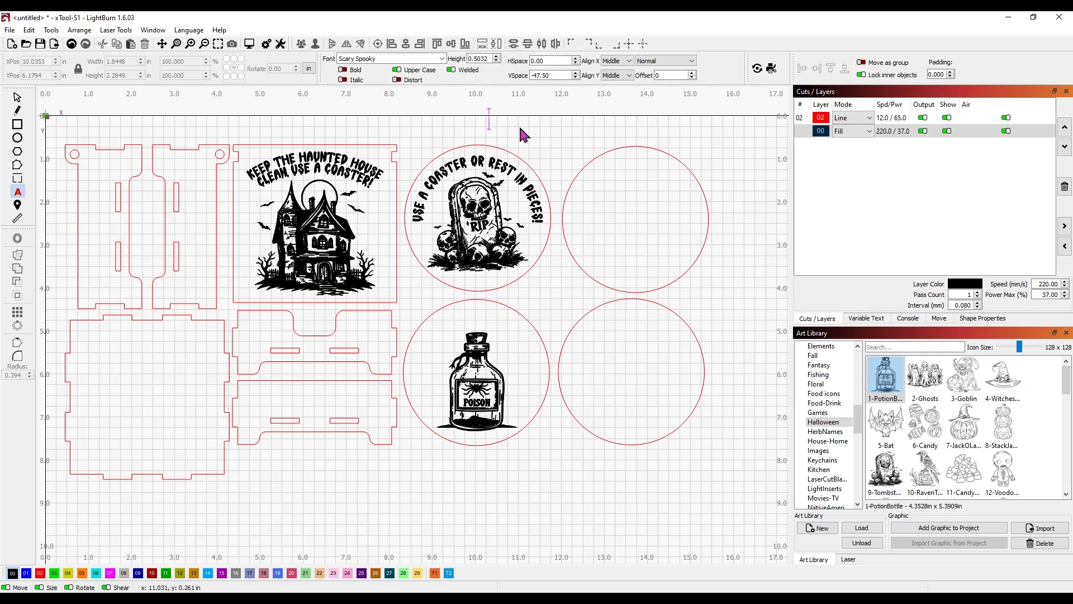
Step: Paste 'Spill and you'll drink the poison!', arch it above the potion bottle, and convert it to paths
{"action": "key", "text": "ctrl+v"}
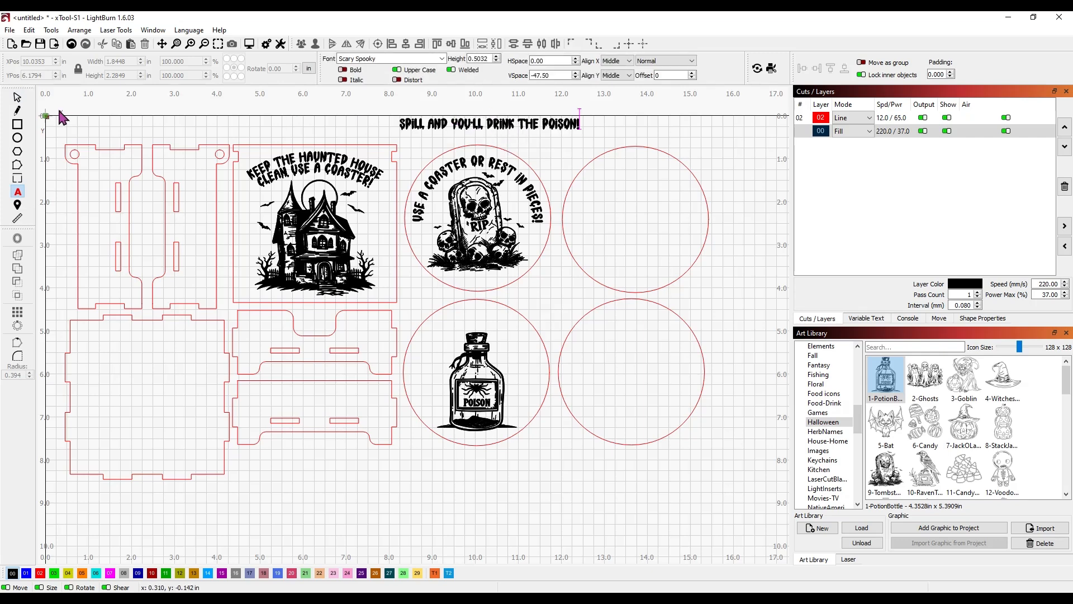
{"action": "left_click", "coordinate": [21, 102]}
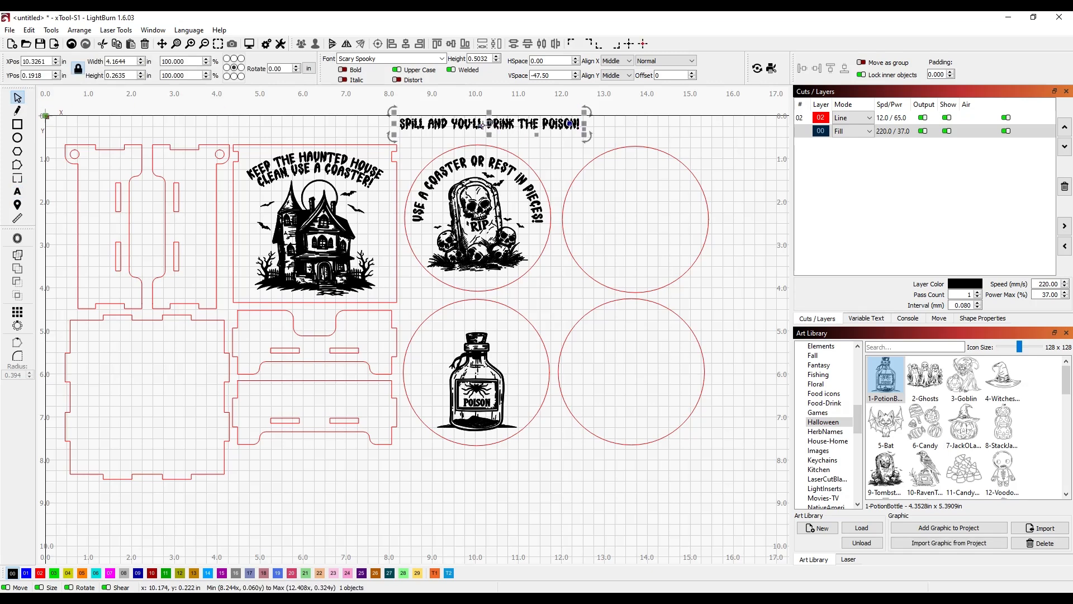
{"action": "left_click_drag", "start_coordinate": [482, 126], "coordinate": [477, 319]}
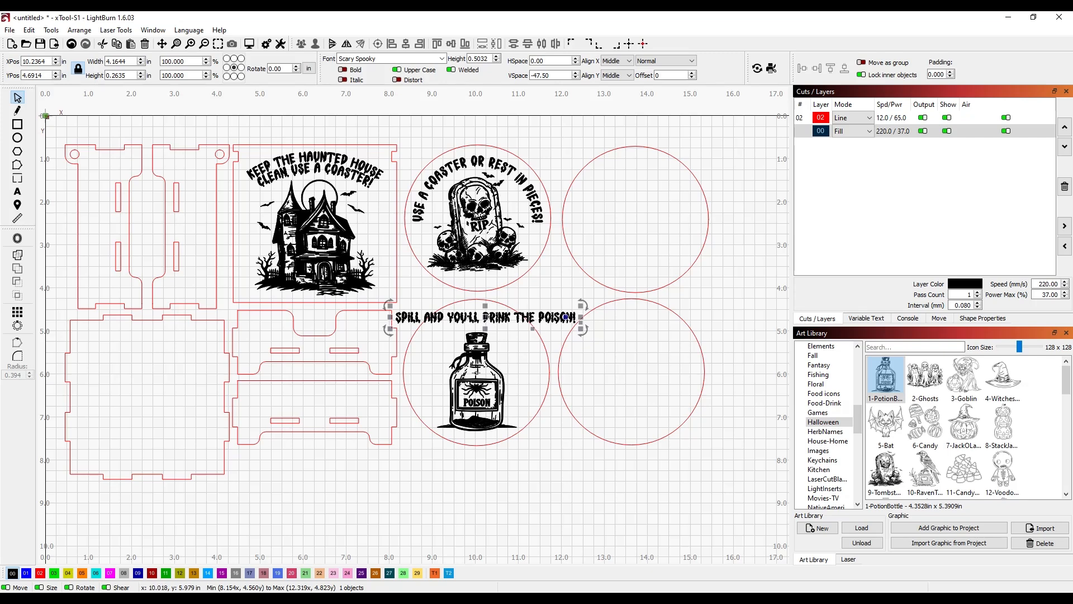
{"action": "left_click_drag", "start_coordinate": [567, 318], "coordinate": [517, 332]}
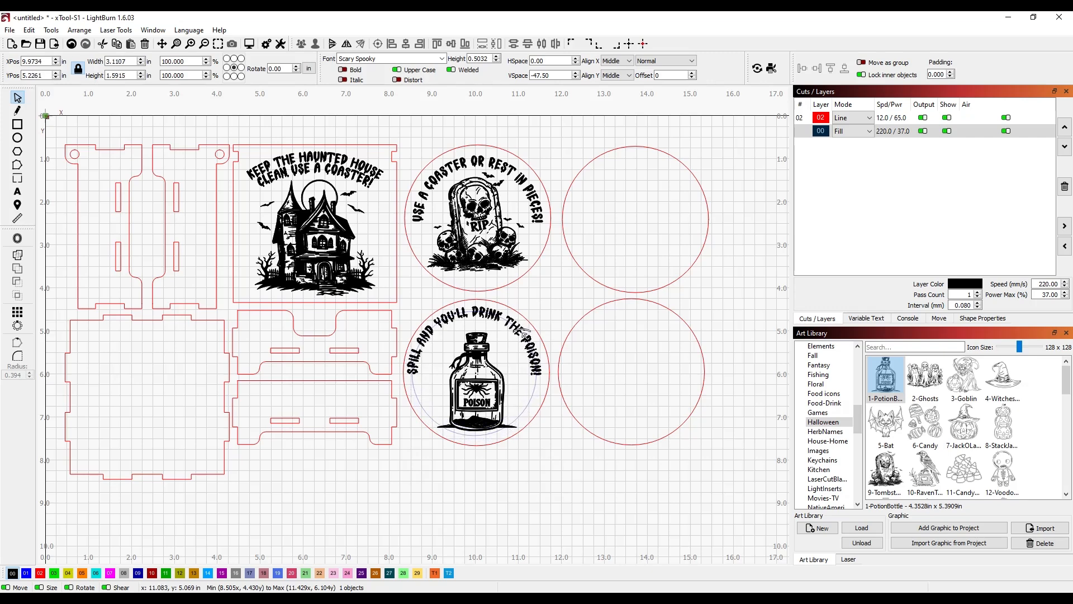
{"action": "left_click_drag", "start_coordinate": [492, 315], "coordinate": [495, 315]}
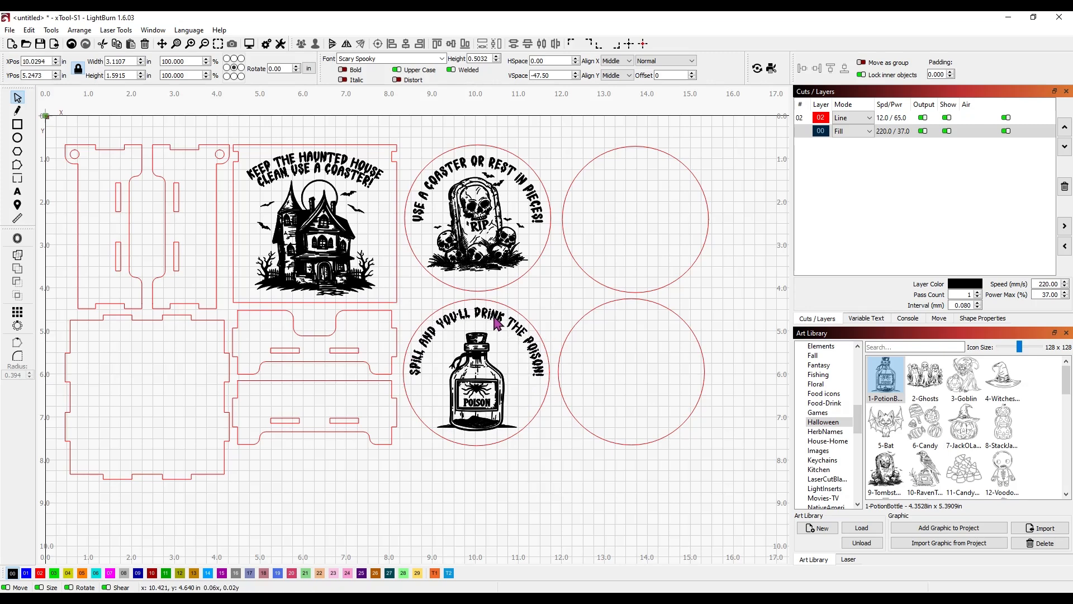
{"action": "left_click_drag", "start_coordinate": [496, 323], "coordinate": [497, 325]}
{"action": "right_click", "coordinate": [497, 320]}
{"action": "left_click", "coordinate": [511, 470]}
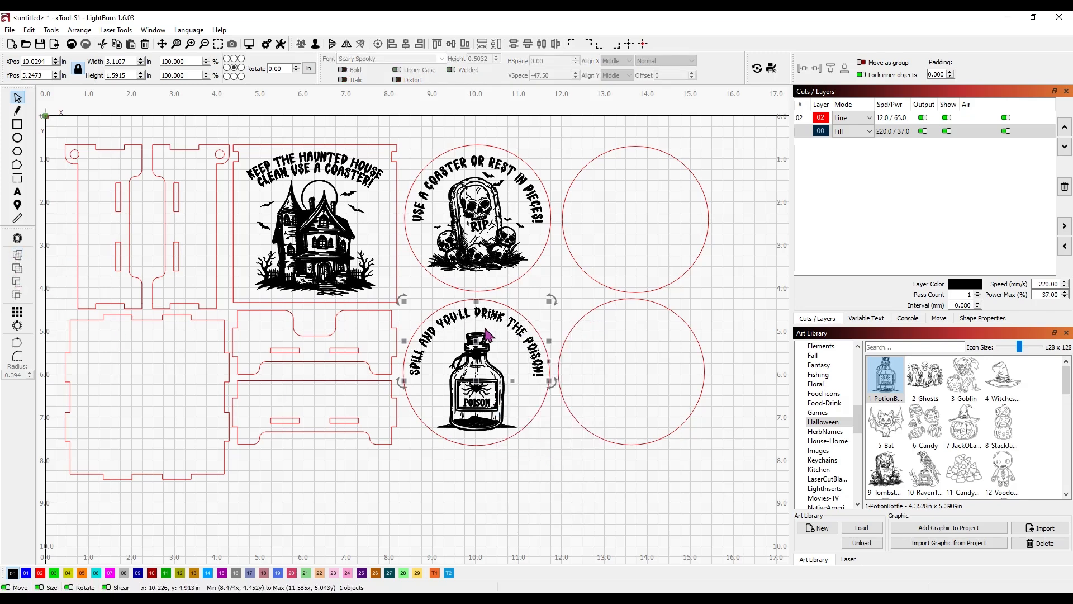
{"action": "left_click", "coordinate": [471, 358], "text": "shift"}
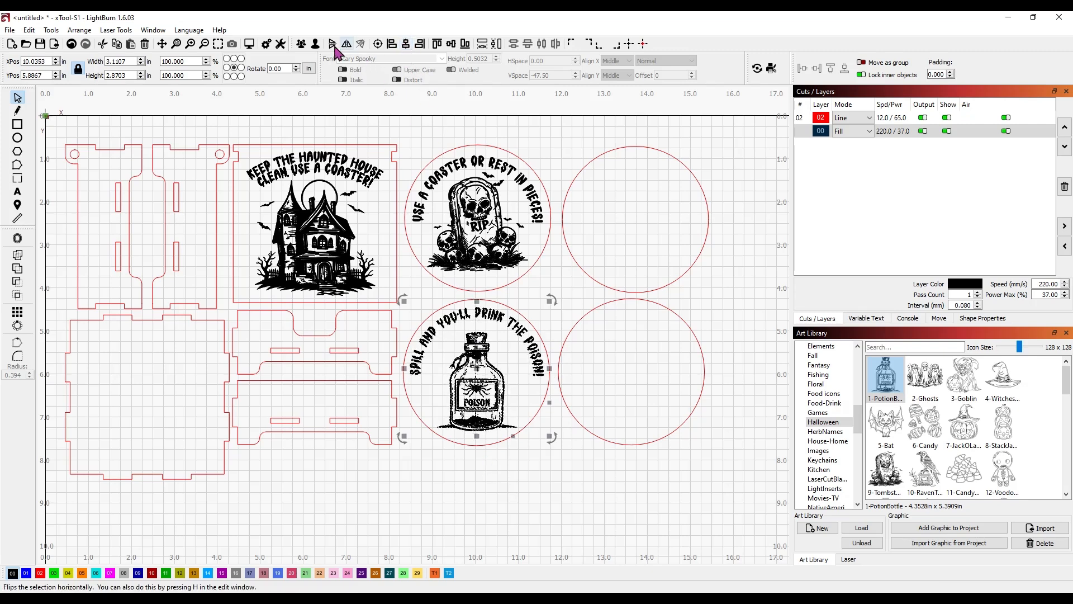
Step: Group the curved poison saying with the bottle and centre the group in the lower-left coaster circle
{"action": "left_click", "coordinate": [301, 44]}
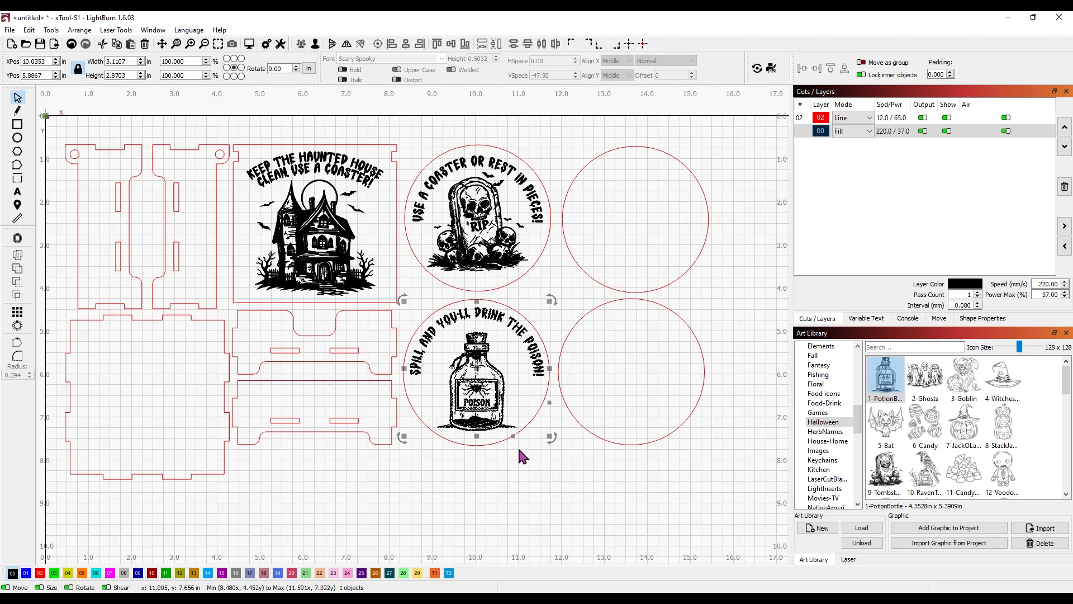
{"action": "left_click", "coordinate": [524, 479]}
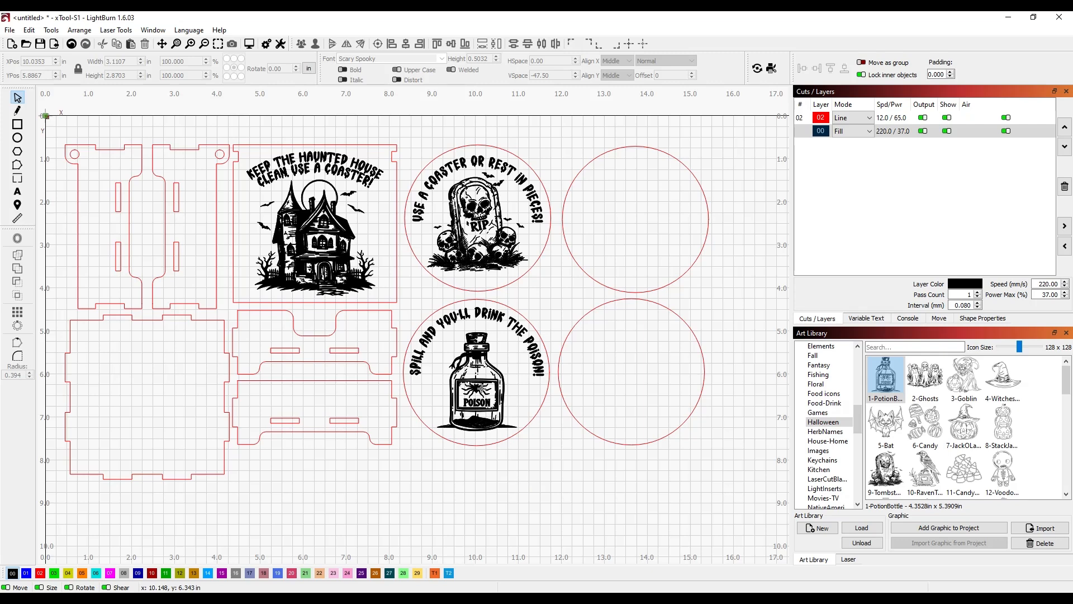
{"action": "left_click", "coordinate": [481, 389]}
{"action": "left_click", "coordinate": [496, 302], "text": "shift"}
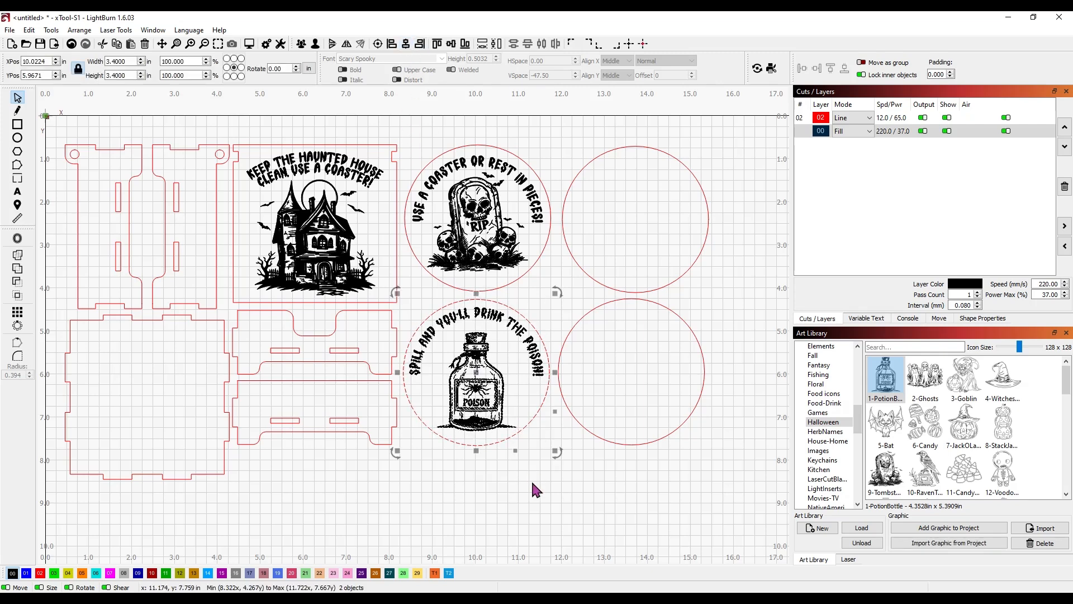
{"action": "left_click", "coordinate": [508, 472]}
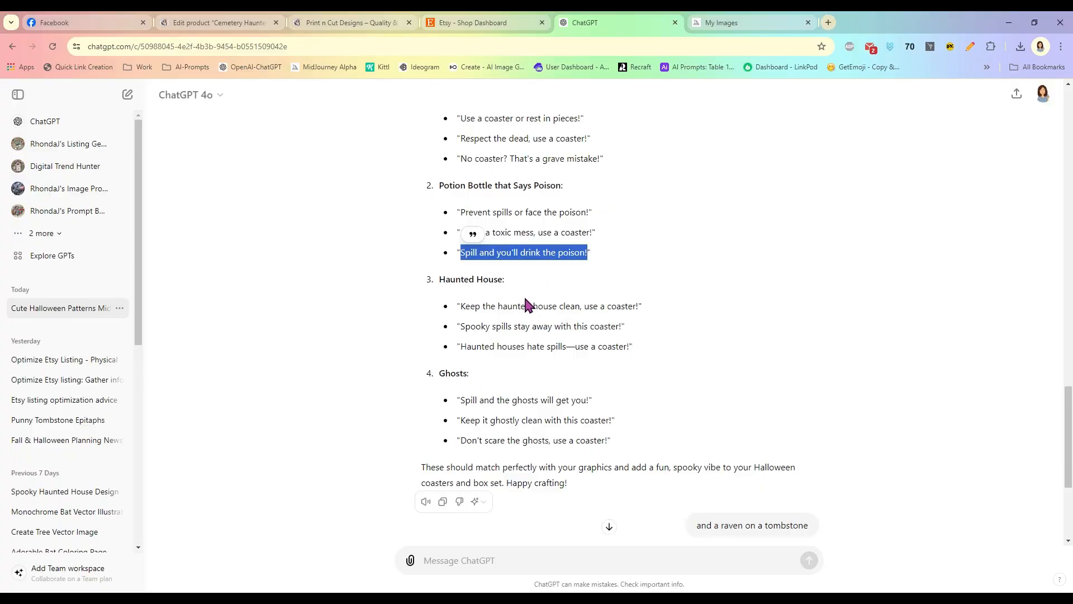
Step: Copy the Ghosts line 'Spill and the ghosts will get you!' from ChatGPT and return to LightBurn
{"action": "scroll", "coordinate": [530, 368], "scroll_direction": "down", "scroll_amount": 2}
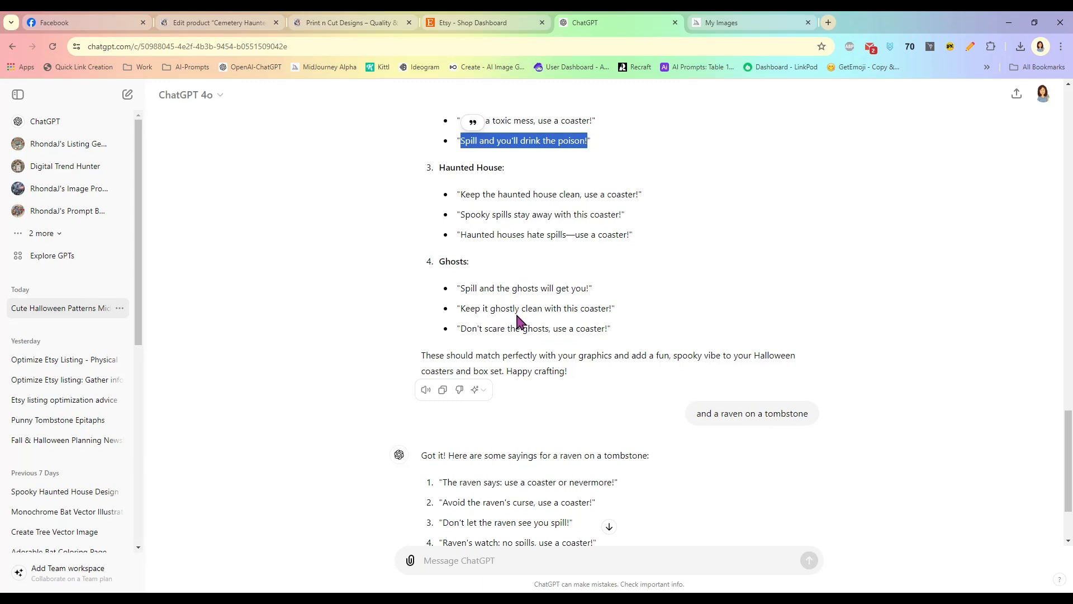
{"action": "left_click_drag", "start_coordinate": [461, 289], "coordinate": [575, 290]}
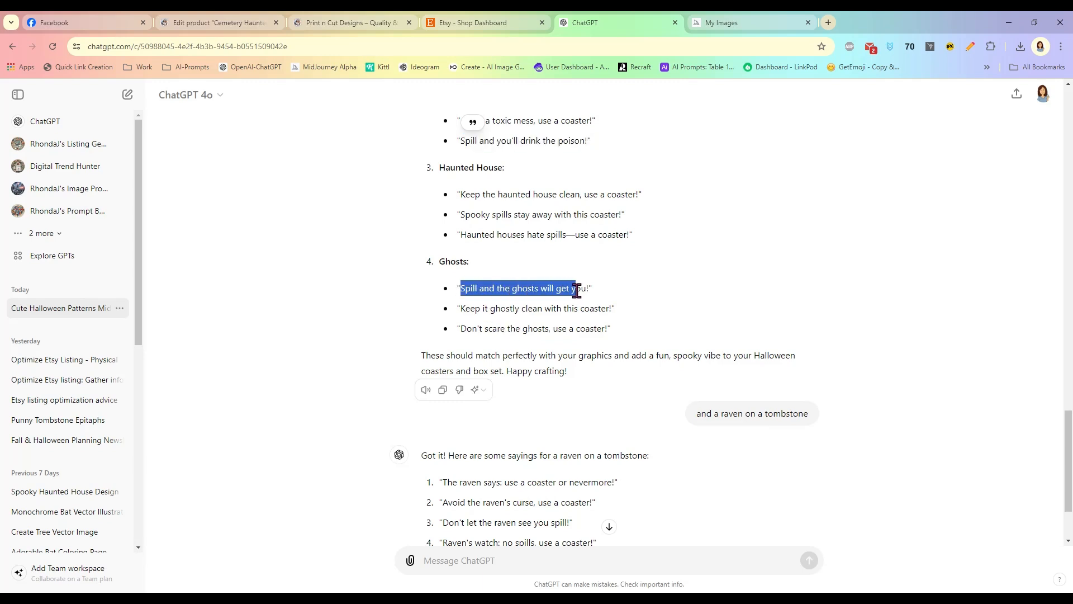
{"action": "right_click", "coordinate": [590, 290]}
{"action": "left_click", "coordinate": [597, 304]}
{"action": "left_click", "coordinate": [397, 595]}
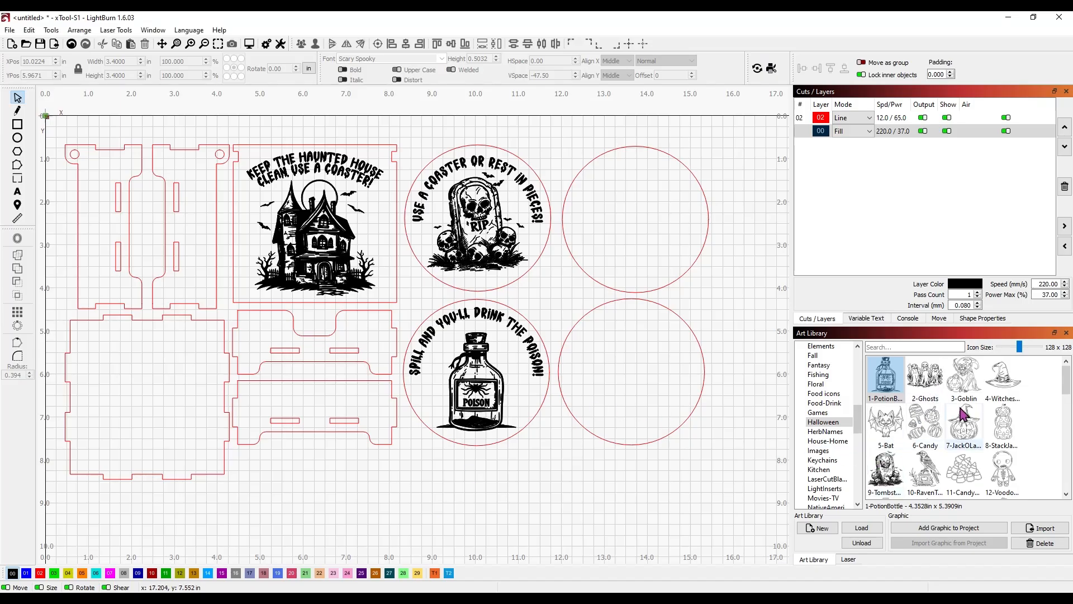
Step: Add the Halloween 2-Ghosts artwork, scaled to about 2.64 x 1.91 in, in the top-right circle
{"action": "mouse_move", "coordinate": [1068, 386]}
{"action": "left_mouse_down"}
{"action": "mouse_move", "coordinate": [1068, 407]}
{"action": "mouse_move", "coordinate": [1068, 388]}
{"action": "left_mouse_up"}
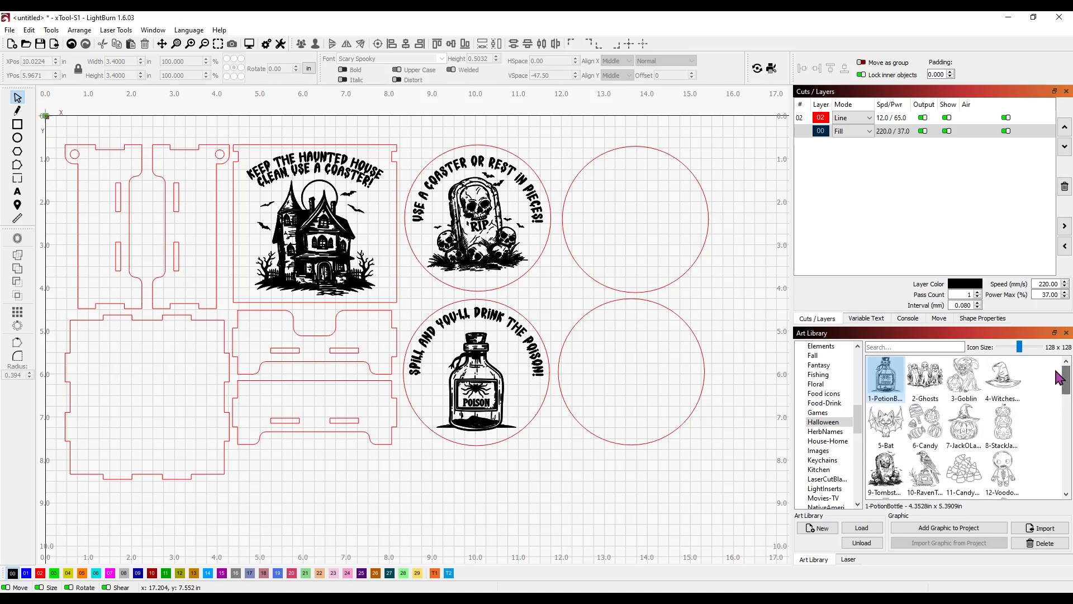
{"action": "left_click", "coordinate": [919, 383]}
{"action": "left_click_drag", "start_coordinate": [439, 294], "coordinate": [644, 349]}
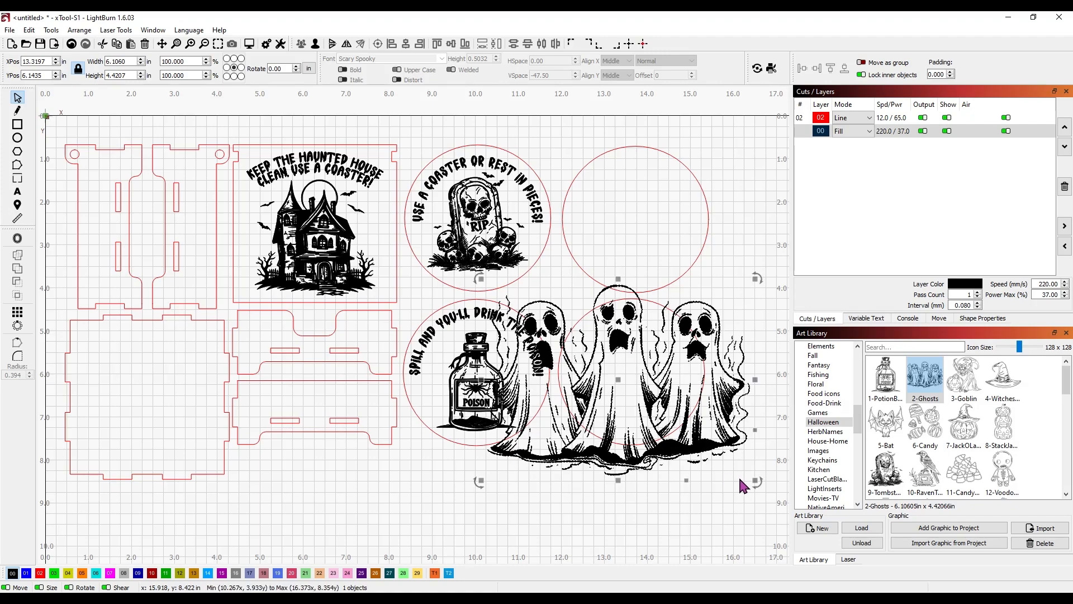
{"action": "left_click_drag", "start_coordinate": [756, 481], "coordinate": [681, 254]}
{"action": "key", "text": "Escape"}
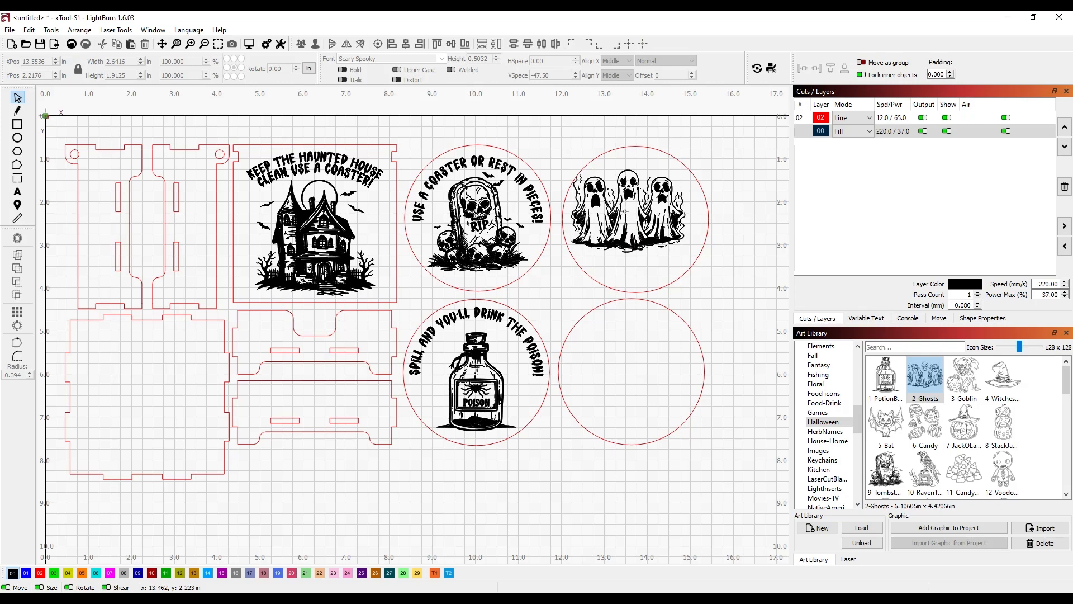
{"action": "mouse_move", "coordinate": [633, 220]}
{"action": "left_mouse_down"}
{"action": "mouse_move", "coordinate": [641, 239]}
{"action": "mouse_move", "coordinate": [637, 230]}
{"action": "left_mouse_up"}
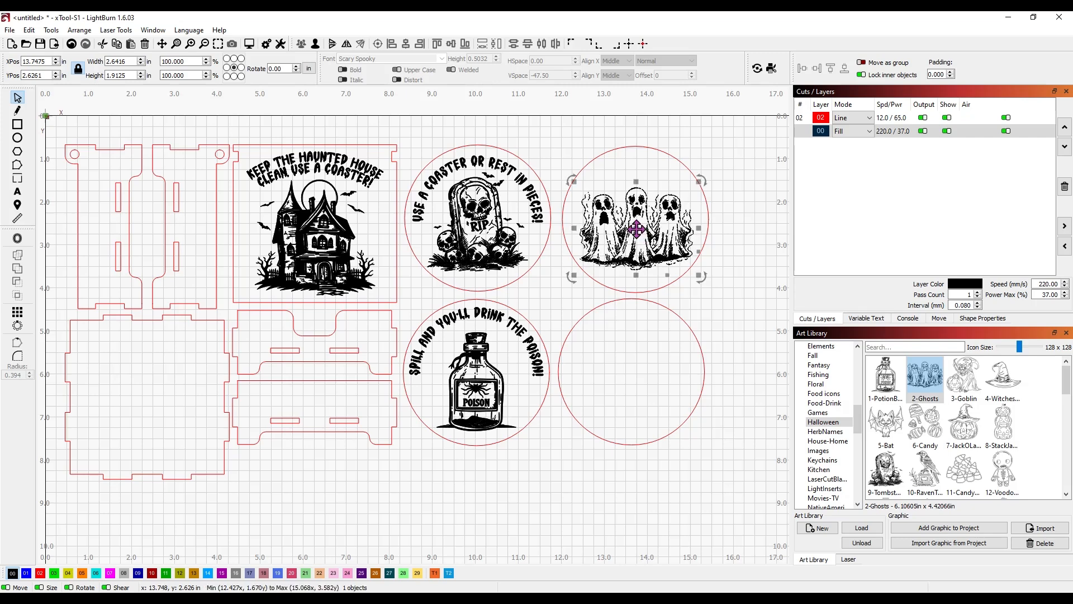
{"action": "left_click", "coordinate": [551, 147]}
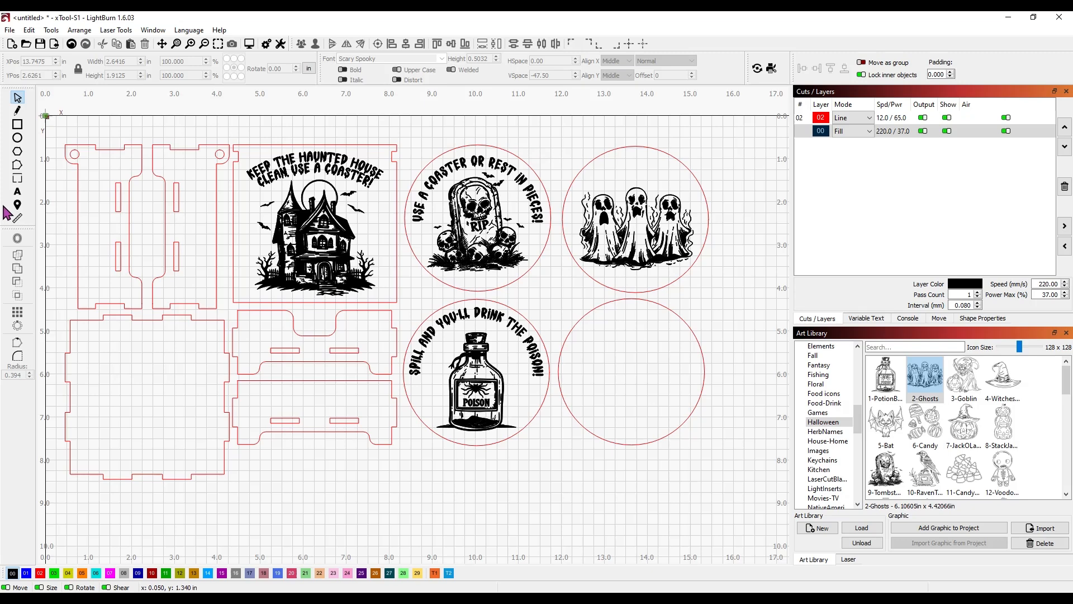
{"action": "left_click", "coordinate": [15, 192]}
Step: Paste 'Spill and the ghosts will get you!' and arch it along the top edge of the ghost coaster
{"action": "left_click", "coordinate": [516, 135]}
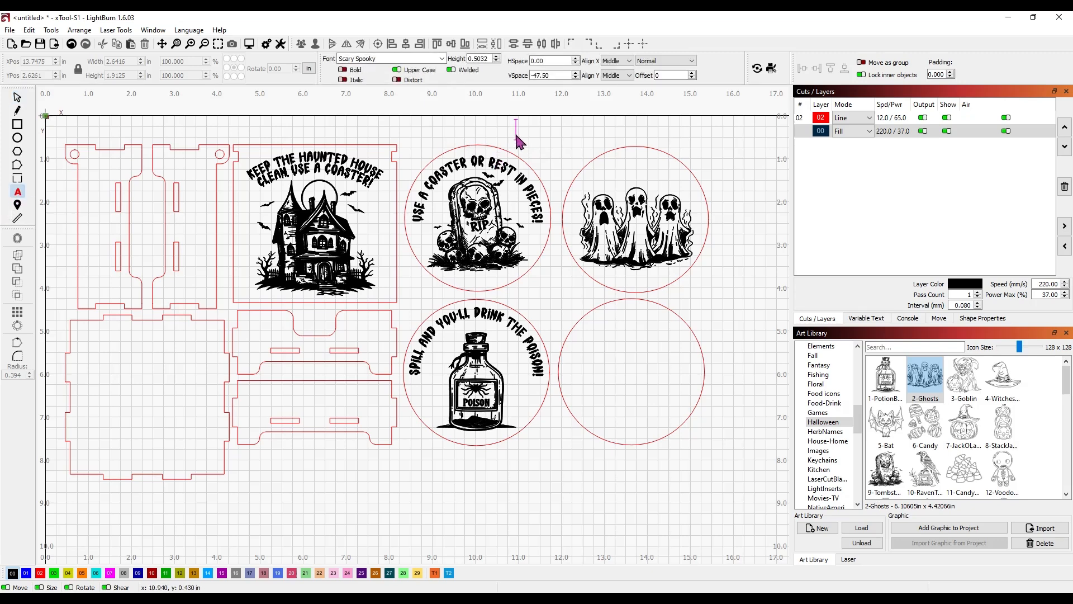
{"action": "key", "text": "ctrl+v"}
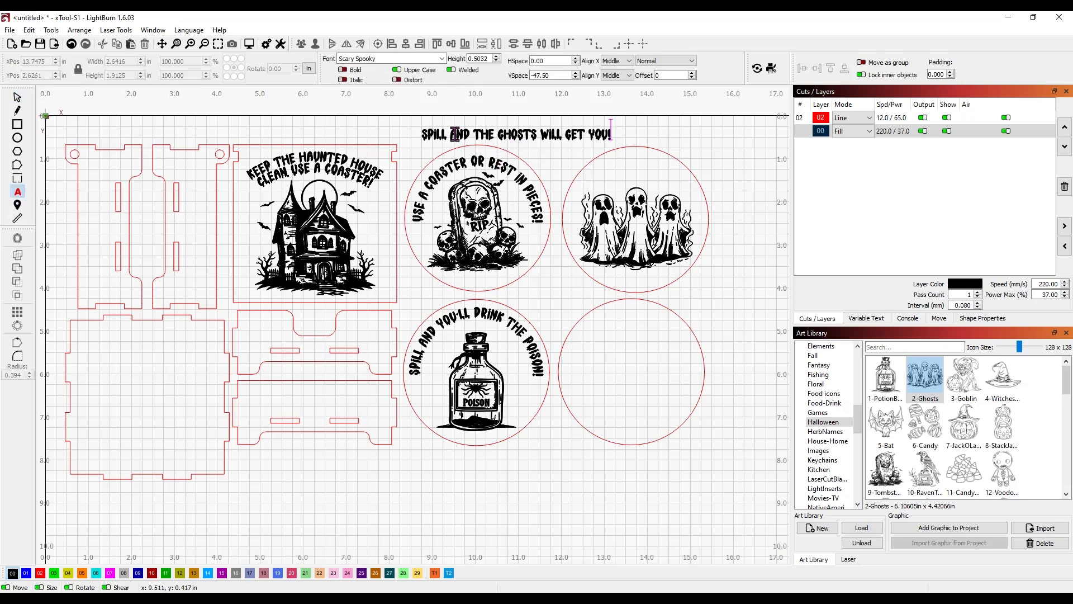
{"action": "left_click", "coordinate": [18, 100]}
{"action": "left_click_drag", "start_coordinate": [517, 134], "coordinate": [642, 176]}
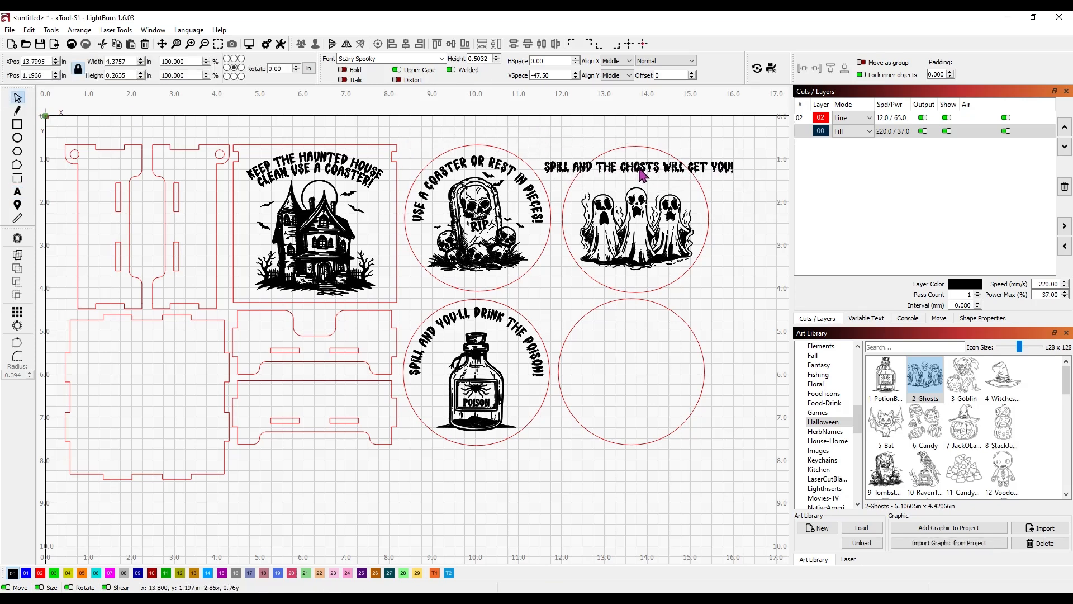
{"action": "left_click_drag", "start_coordinate": [722, 167], "coordinate": [696, 206]}
{"action": "left_click_drag", "start_coordinate": [636, 167], "coordinate": [637, 167]}
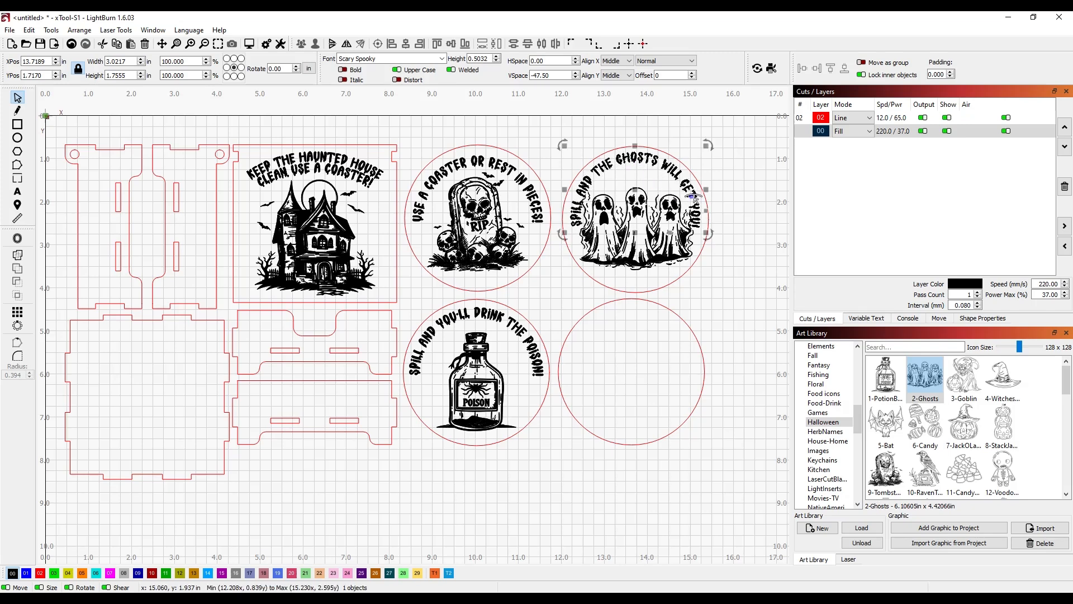
{"action": "left_click_drag", "start_coordinate": [693, 196], "coordinate": [697, 197]}
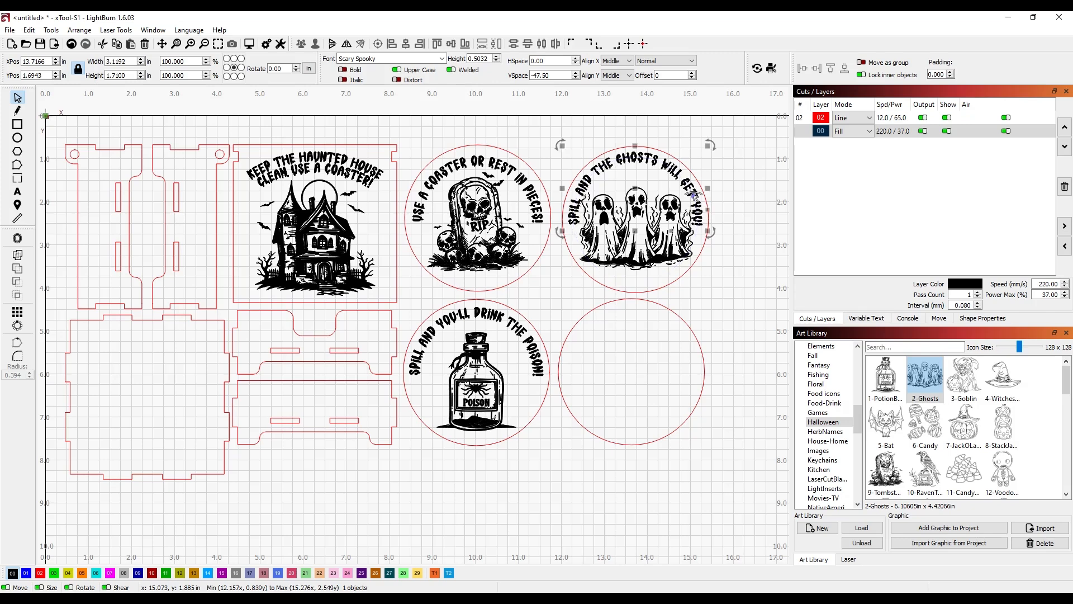
Step: Shrink the ghosts artwork to about 2.29 x 1.66 in
{"action": "left_click", "coordinate": [695, 264]}
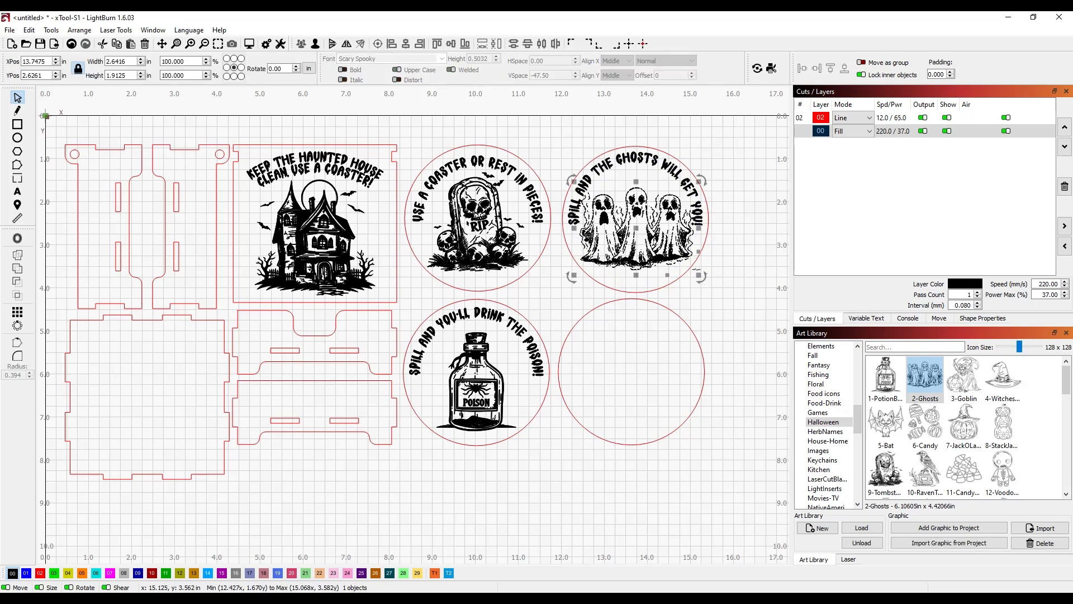
{"action": "left_click_drag", "start_coordinate": [700, 275], "coordinate": [636, 217]}
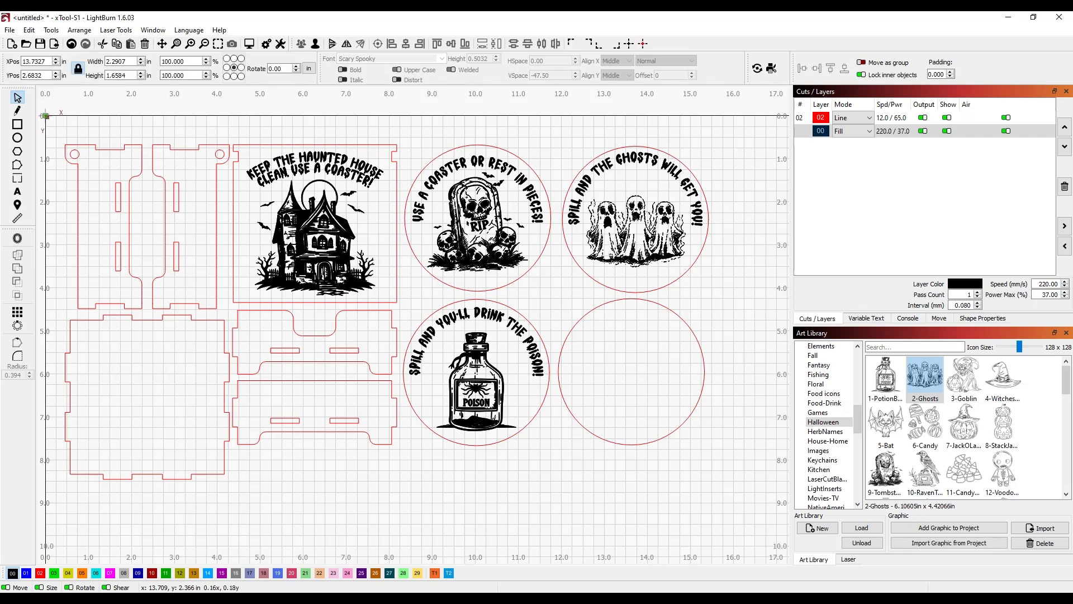
{"action": "left_click", "coordinate": [725, 292]}
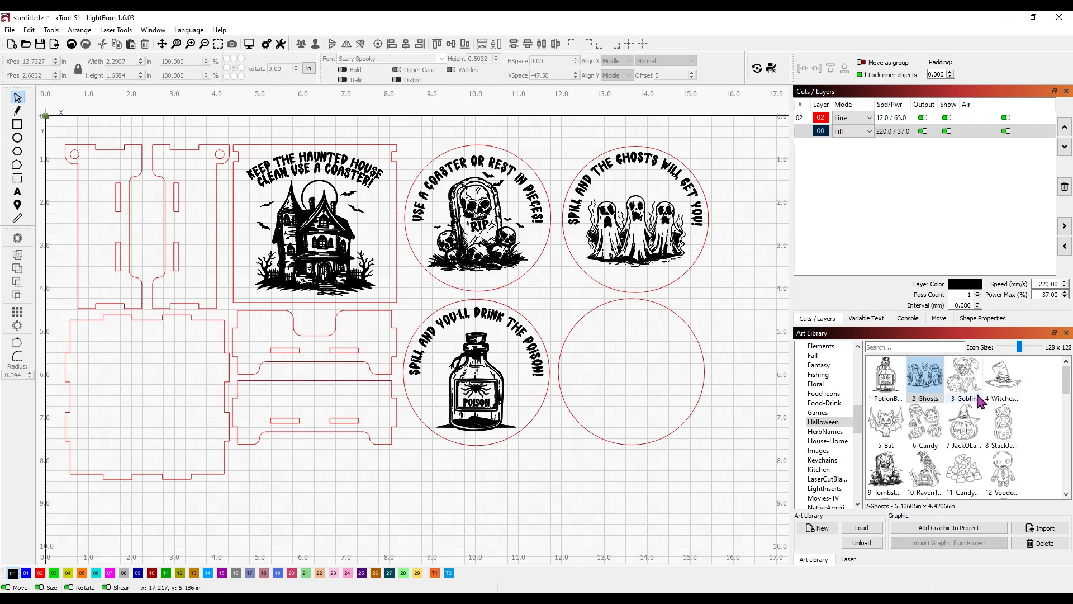
Step: Add small scaled, copied and rotated bat1 graphics around the ghosts, deleting the extras
{"action": "left_click_drag", "start_coordinate": [1068, 380], "coordinate": [1069, 408]}
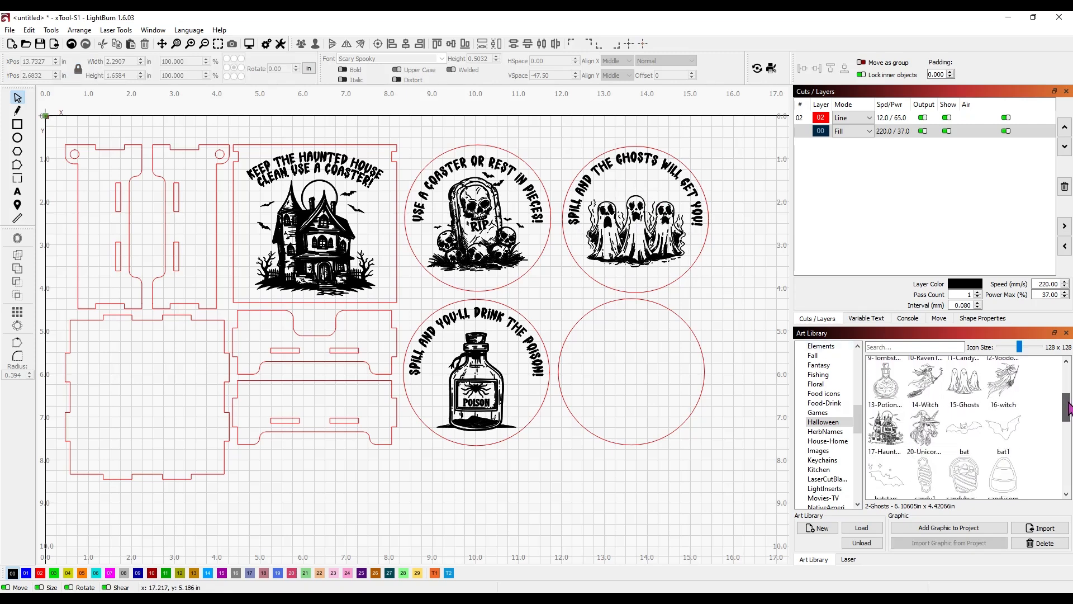
{"action": "double_click", "coordinate": [1002, 423]}
{"action": "left_click_drag", "start_coordinate": [411, 327], "coordinate": [722, 307]}
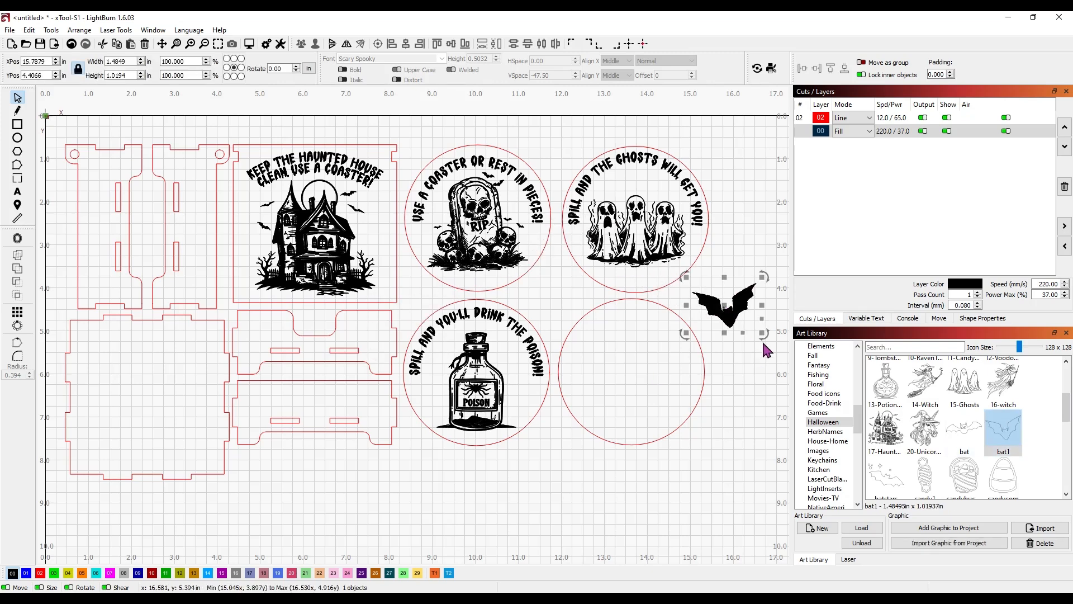
{"action": "left_click_drag", "start_coordinate": [763, 336], "coordinate": [637, 210]}
{"action": "left_click", "coordinate": [621, 186]}
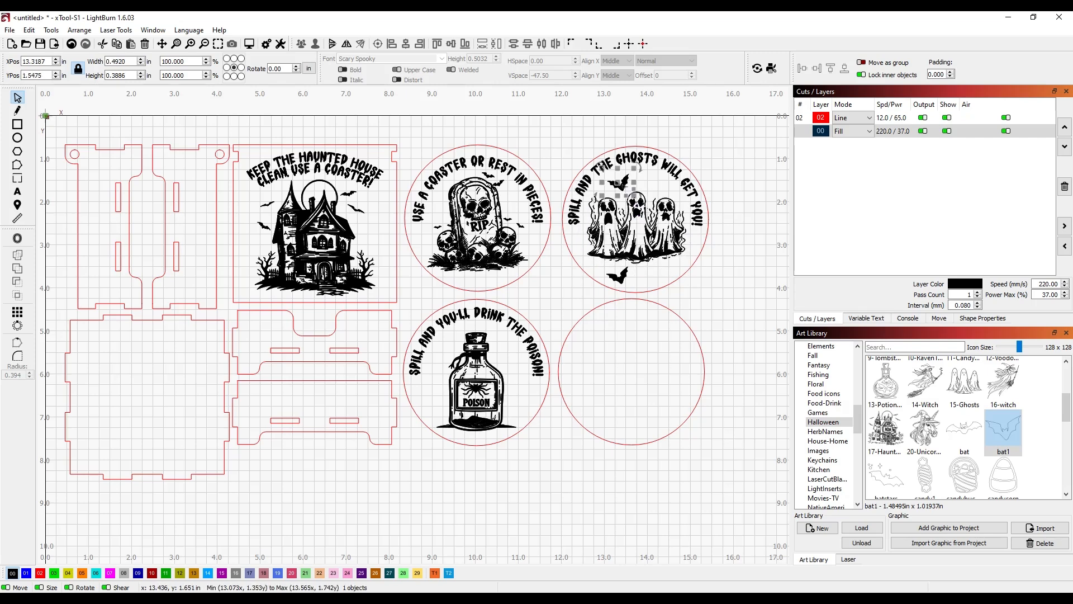
{"action": "left_click_drag", "start_coordinate": [654, 188], "coordinate": [664, 274]}
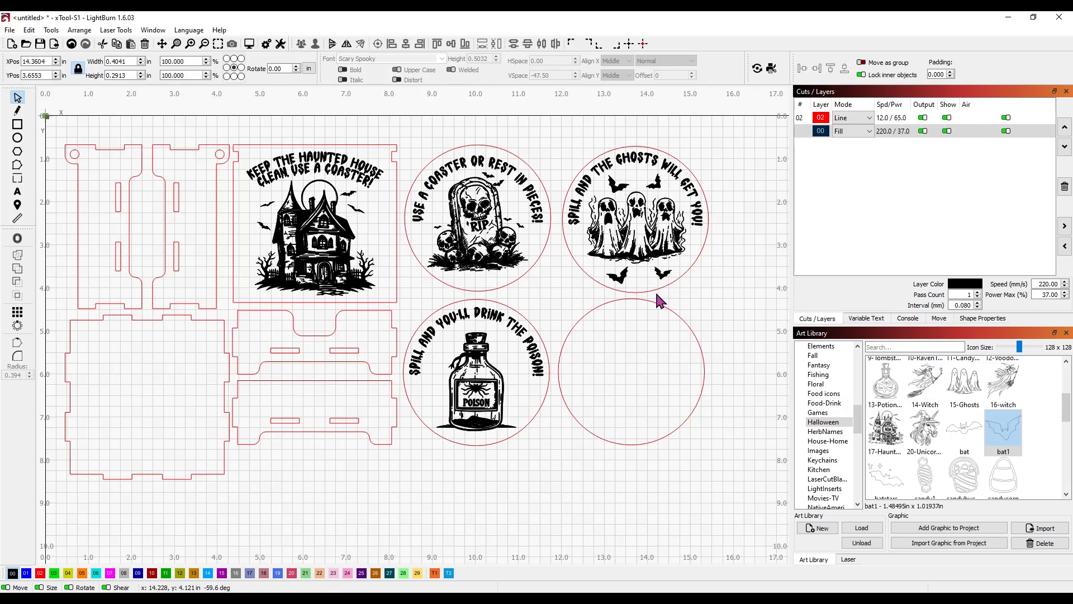
{"action": "left_click_drag", "start_coordinate": [643, 295], "coordinate": [640, 294]}
{"action": "left_click", "coordinate": [621, 275]}
{"action": "key", "text": "Delete"}
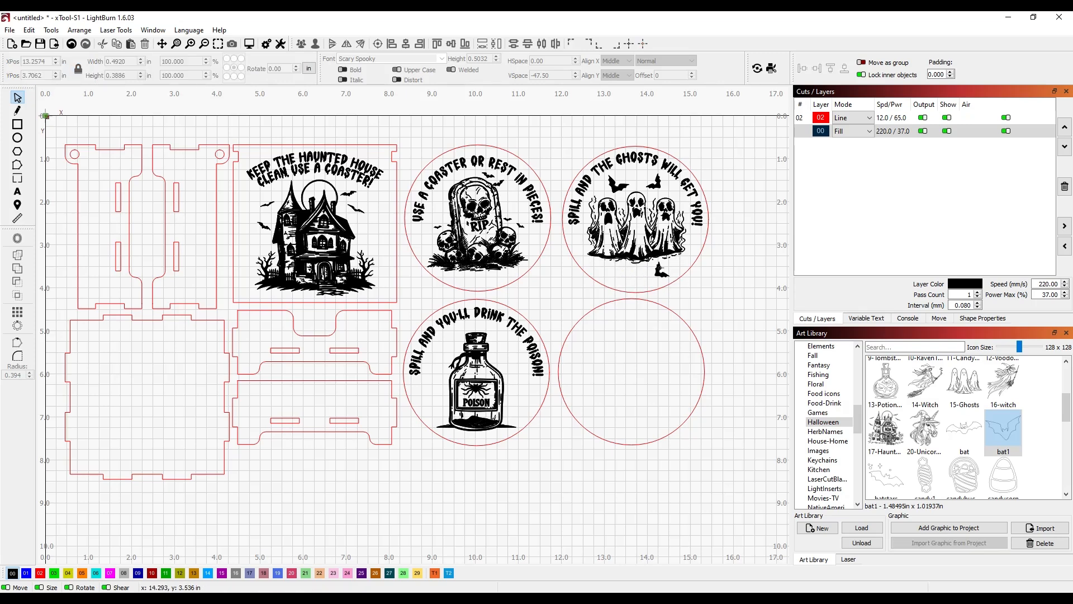
{"action": "left_click", "coordinate": [659, 271]}
{"action": "key", "text": "Delete"}
Step: Enlarge the ghosts artwork to about 2.45 x 1.78 in and move it lower in the circle
{"action": "left_click", "coordinate": [620, 197]}
{"action": "left_click", "coordinate": [646, 229]}
{"action": "left_click_drag", "start_coordinate": [695, 271], "coordinate": [702, 276]}
{"action": "left_click_drag", "start_coordinate": [644, 237], "coordinate": [640, 243]}
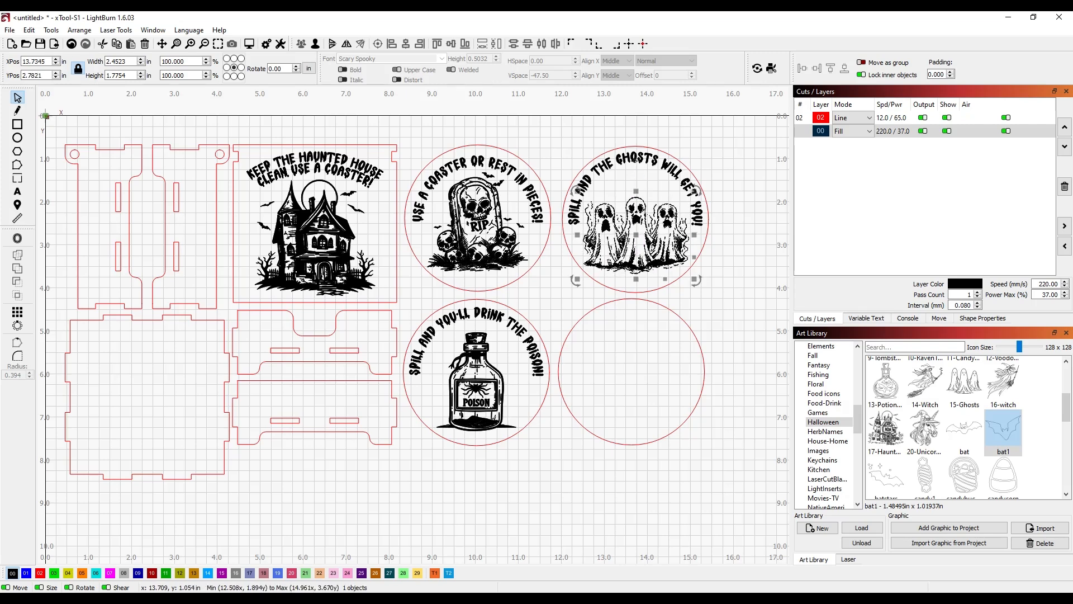
Step: Group the curved ghost saying with the ghosts artwork, centred in the top-right 3.4 in coaster
{"action": "left_click", "coordinate": [636, 161], "text": "shift"}
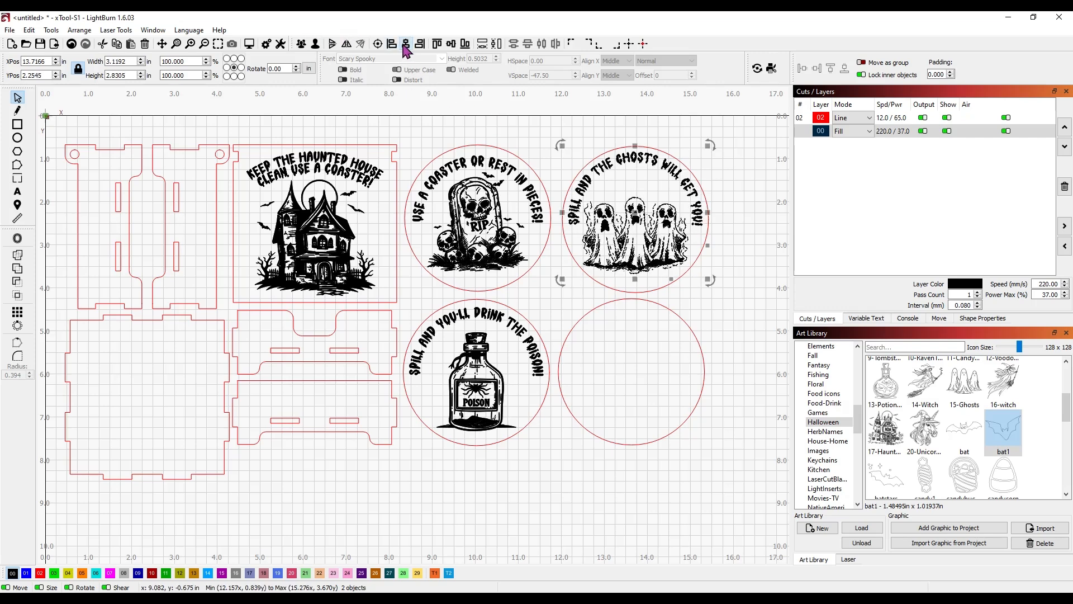
{"action": "left_click", "coordinate": [302, 43]}
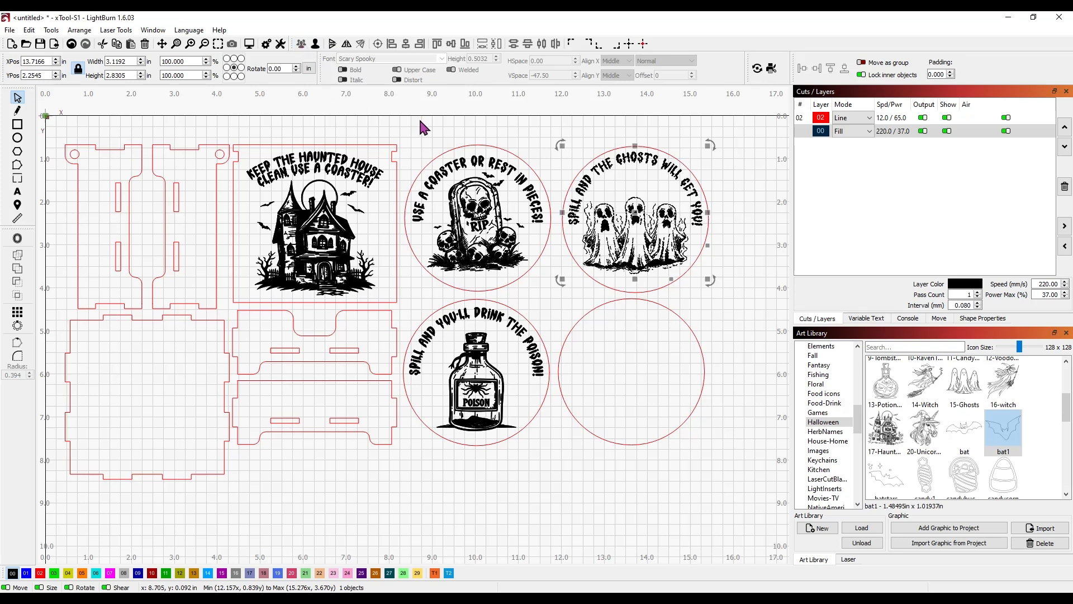
{"action": "left_click", "coordinate": [653, 148], "text": "shift"}
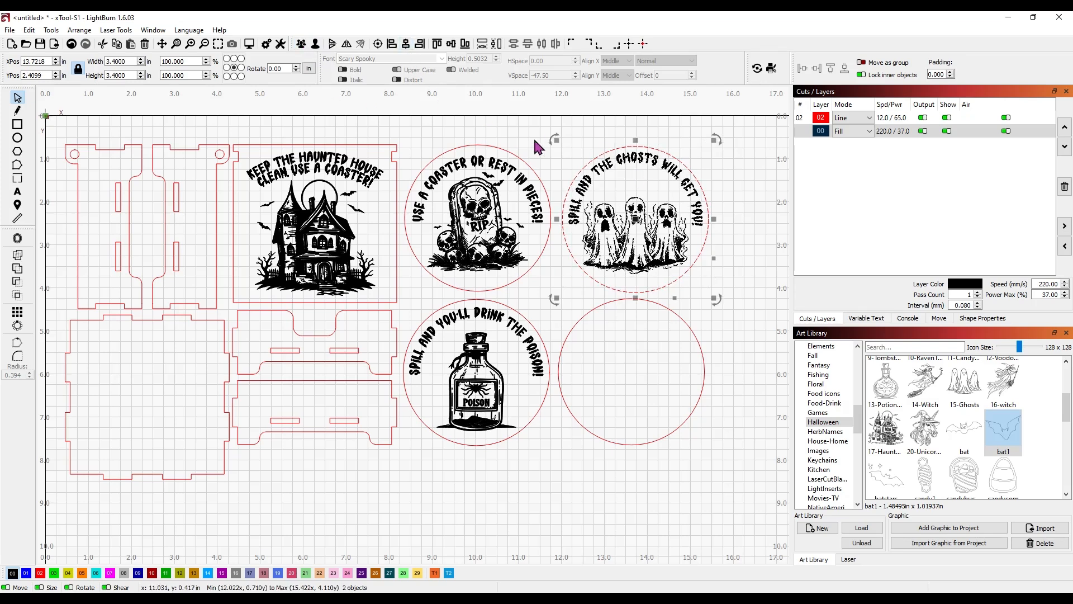
{"action": "left_click", "coordinate": [751, 255]}
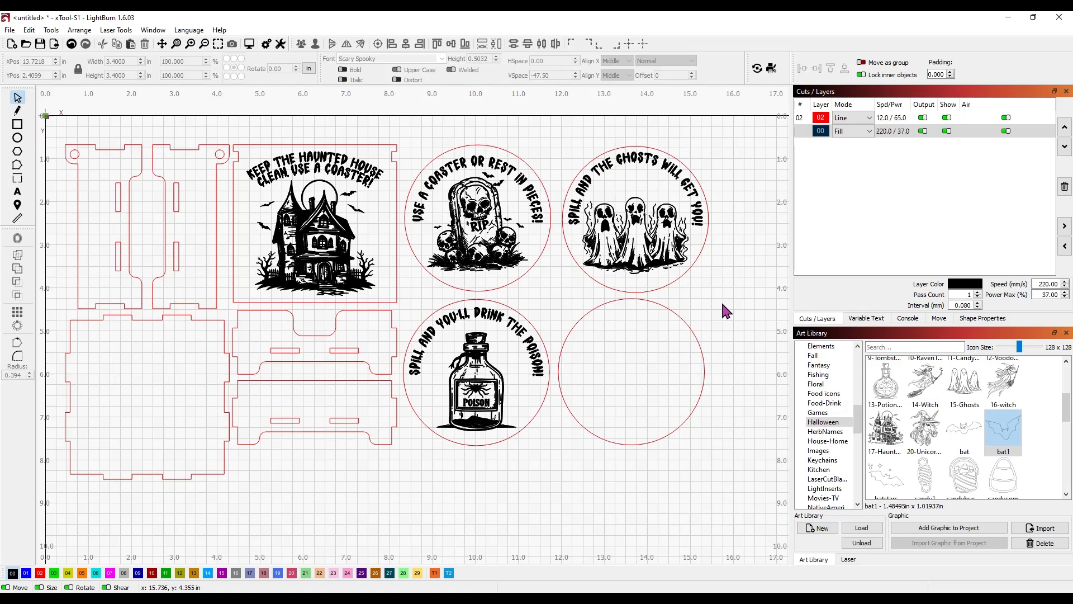
Step: Copy the second raven saying 'Avoid the raven's curse, use a coaster!' from ChatGPT, then return to LightBurn
{"action": "key", "text": "alt+Tab"}
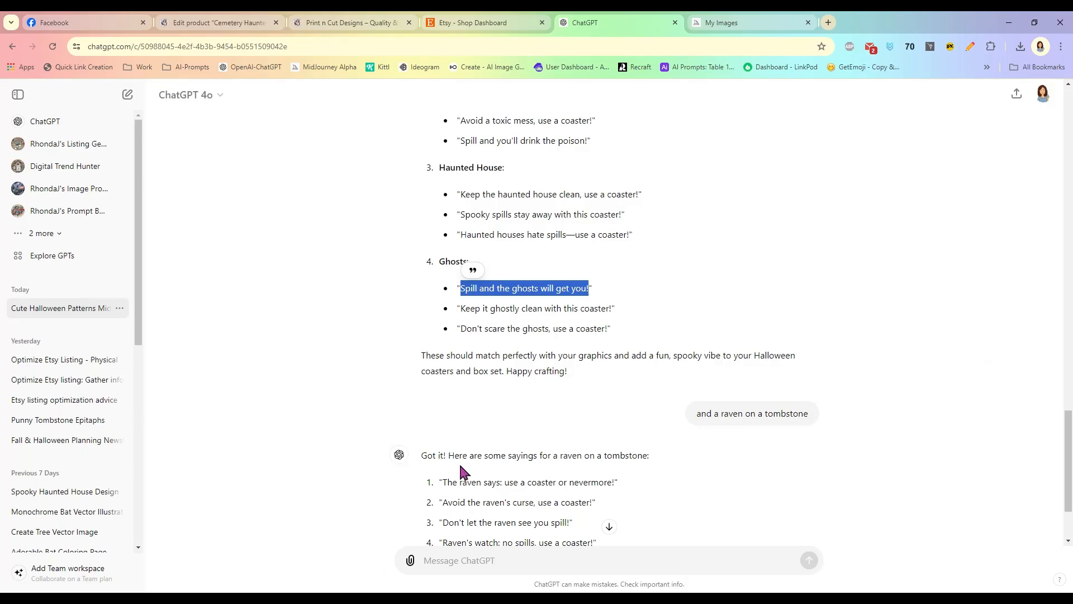
{"action": "scroll", "coordinate": [593, 360], "scroll_direction": "down", "scroll_amount": 2}
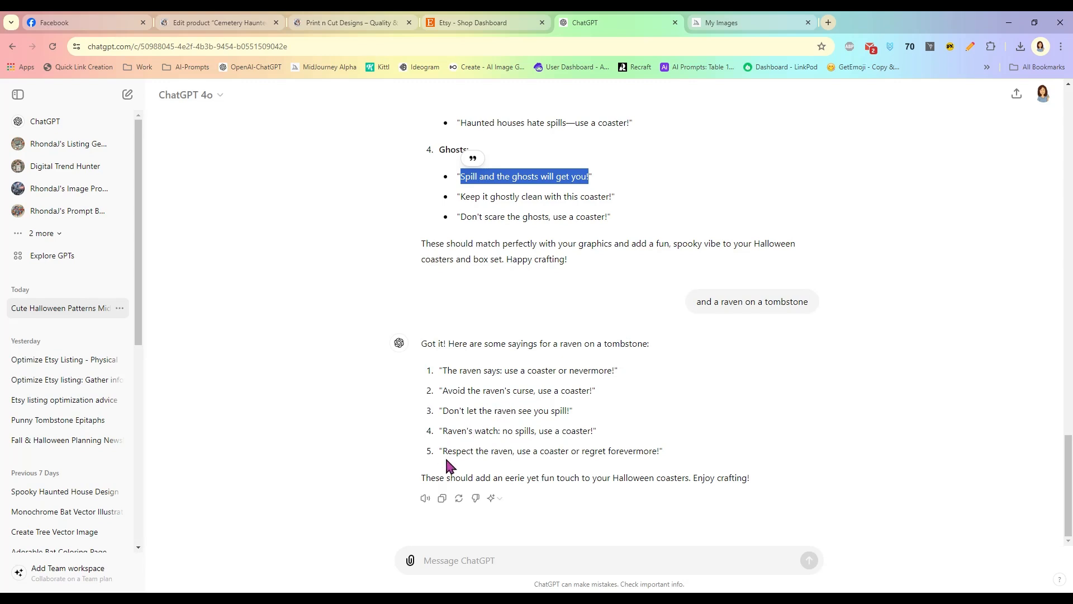
{"action": "left_click_drag", "start_coordinate": [443, 390], "coordinate": [580, 389]}
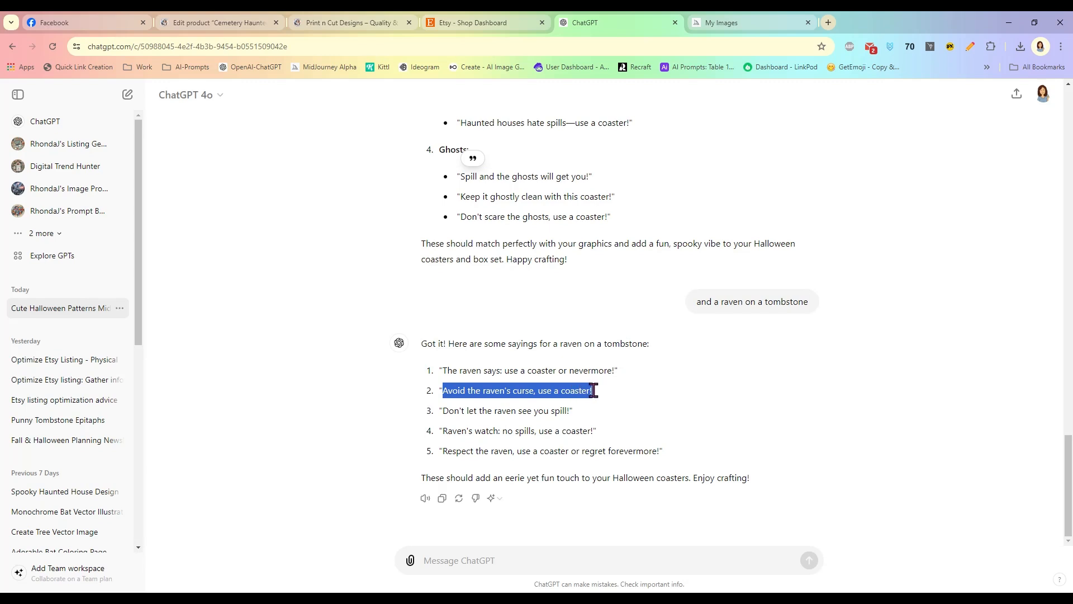
{"action": "right_click", "coordinate": [550, 390]}
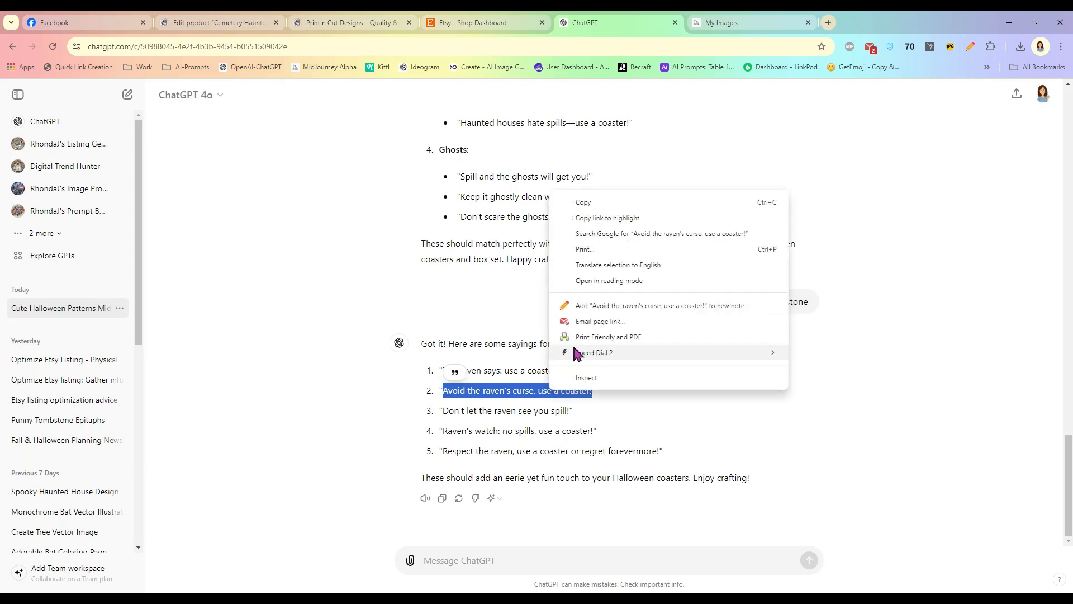
{"action": "left_click", "coordinate": [584, 203]}
{"action": "left_click", "coordinate": [452, 598]}
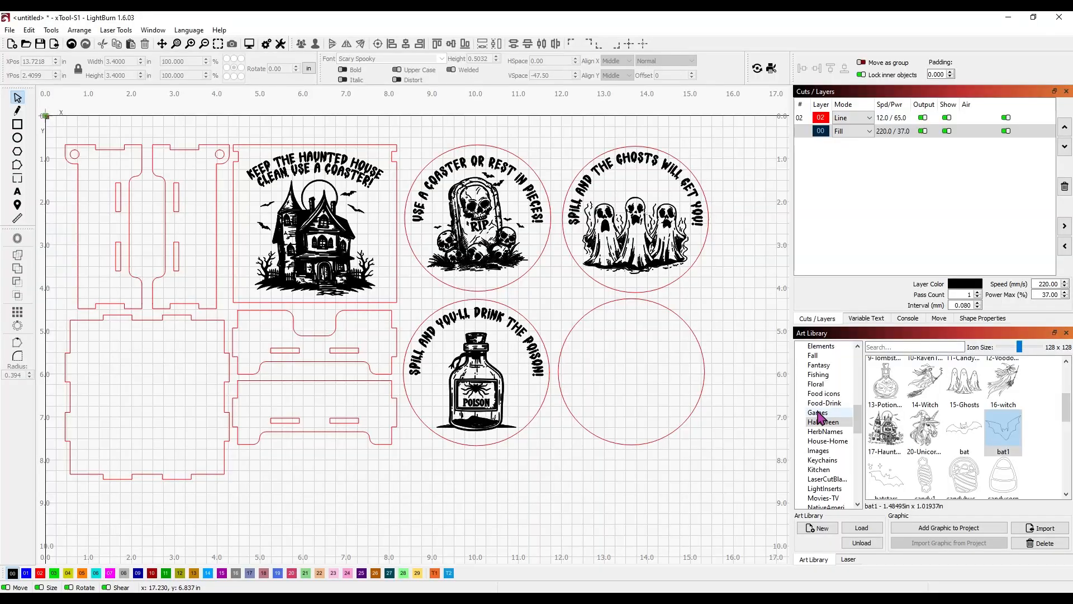
Step: Drop the 10-RavenTombstone art into the empty fourth circle and shrink it to about 2.19 x 2.46 in
{"action": "scroll", "coordinate": [954, 411], "scroll_direction": "up", "scroll_amount": 3}
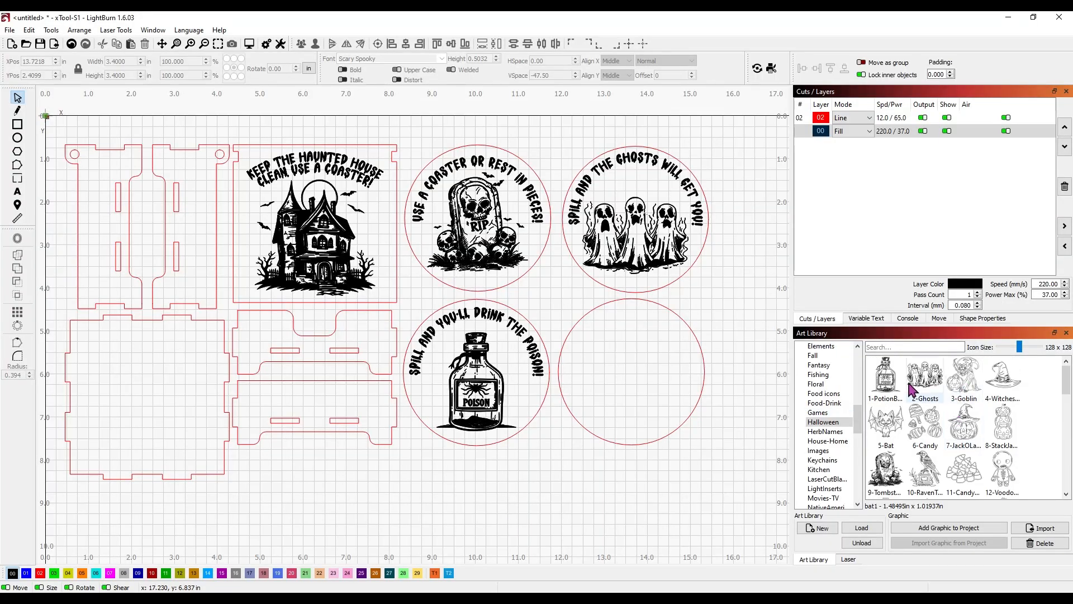
{"action": "scroll", "coordinate": [970, 423], "scroll_direction": "down", "scroll_amount": 3}
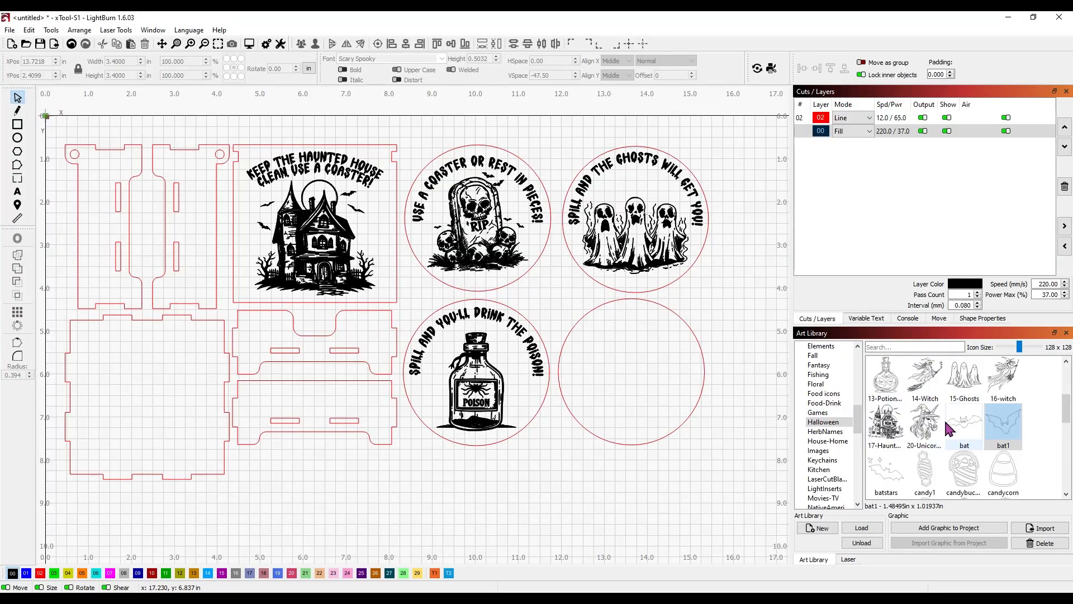
{"action": "scroll", "coordinate": [949, 429], "scroll_direction": "up", "scroll_amount": 3}
{"action": "left_click_drag", "start_coordinate": [930, 482], "coordinate": [684, 407]}
{"action": "left_click_drag", "start_coordinate": [723, 480], "coordinate": [640, 401]}
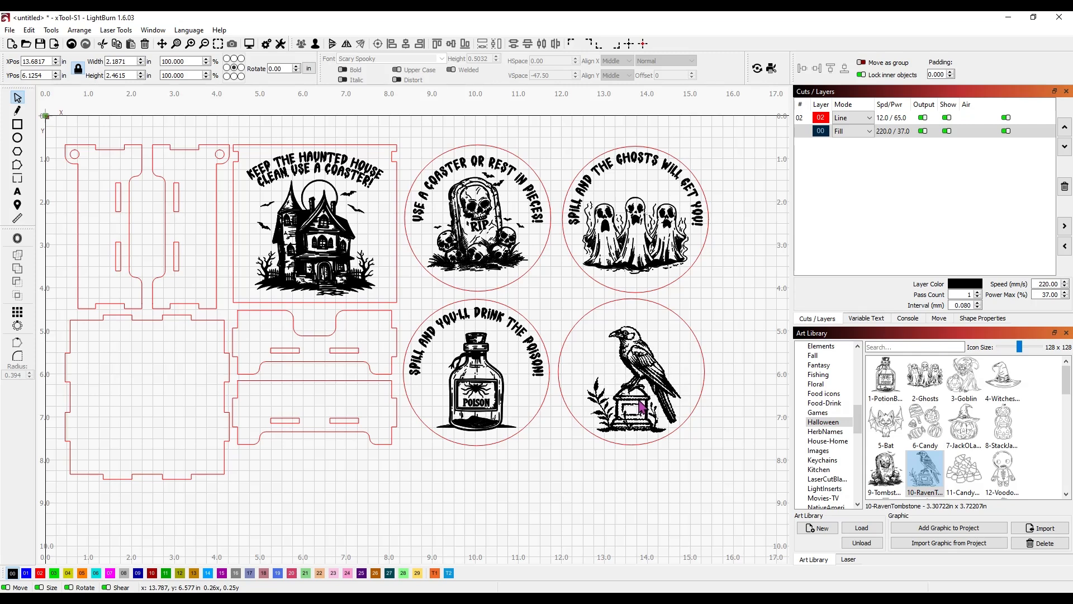
Step: Paste the saying 'Avoid the raven's curse, use a coaster!' as new text above the circles
{"action": "left_click", "coordinate": [641, 464]}
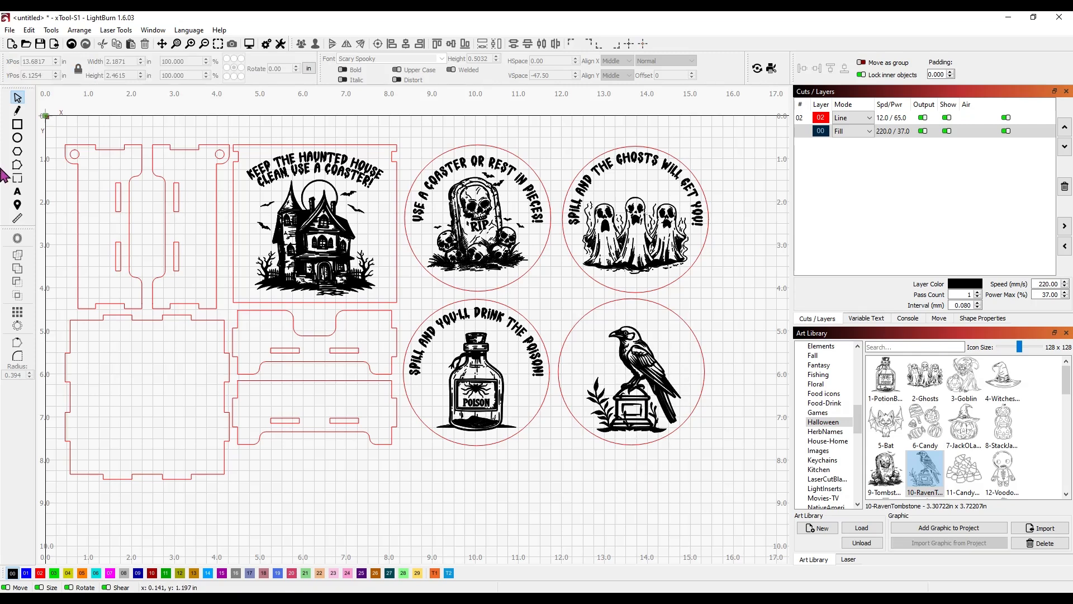
{"action": "left_click", "coordinate": [17, 193]}
{"action": "left_click", "coordinate": [559, 134]}
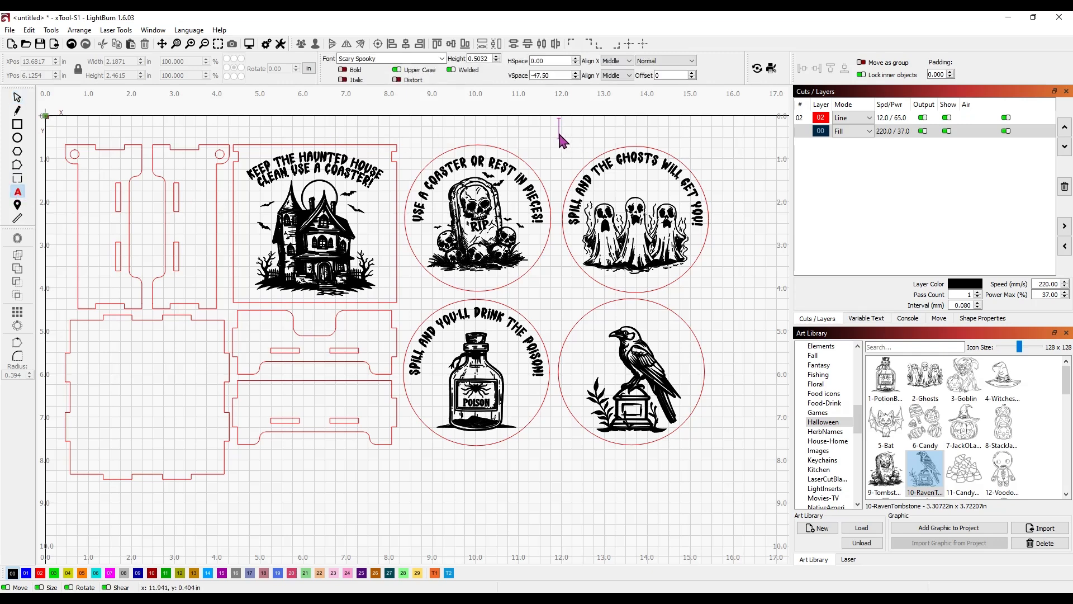
{"action": "key", "text": "ctrl+v"}
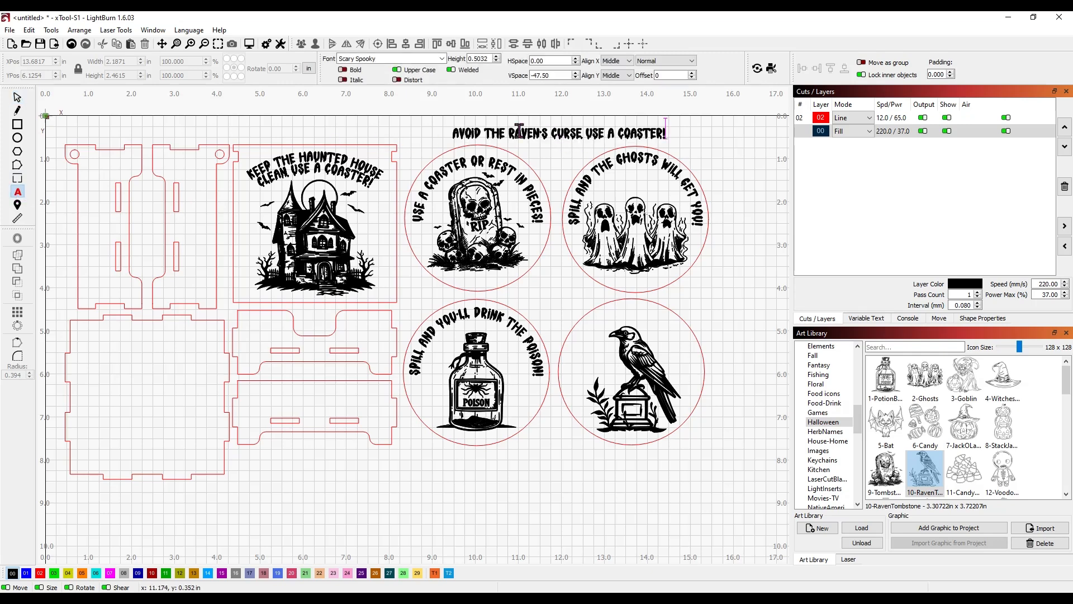
Step: Move the saying onto the raven coaster, bend it into an arc, and ungroup the raven art
{"action": "left_click", "coordinate": [17, 99]}
{"action": "left_click_drag", "start_coordinate": [559, 133], "coordinate": [638, 316]}
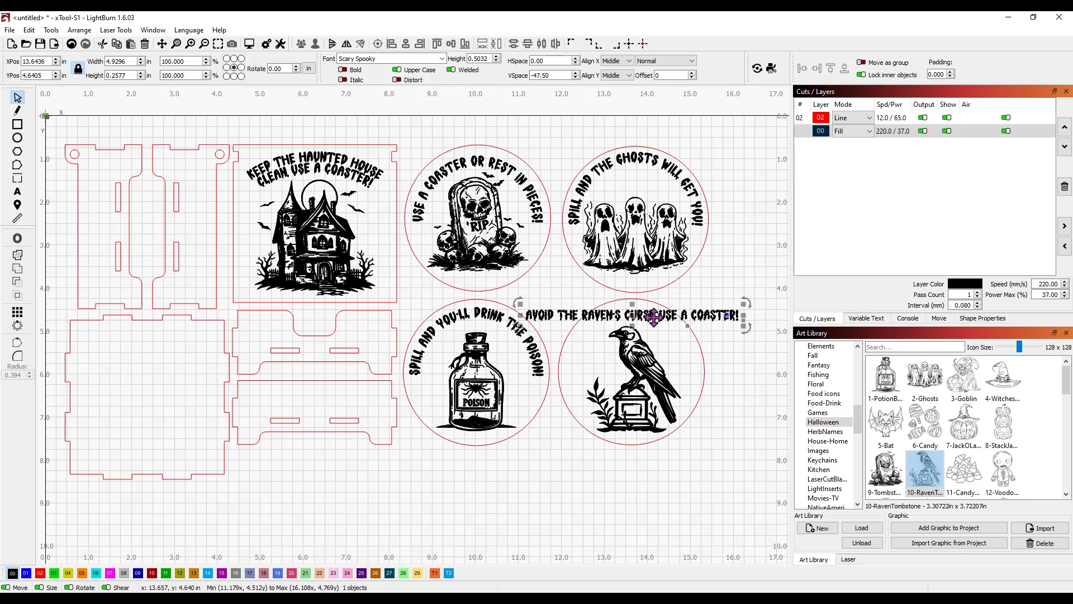
{"action": "left_click_drag", "start_coordinate": [728, 317], "coordinate": [697, 355]}
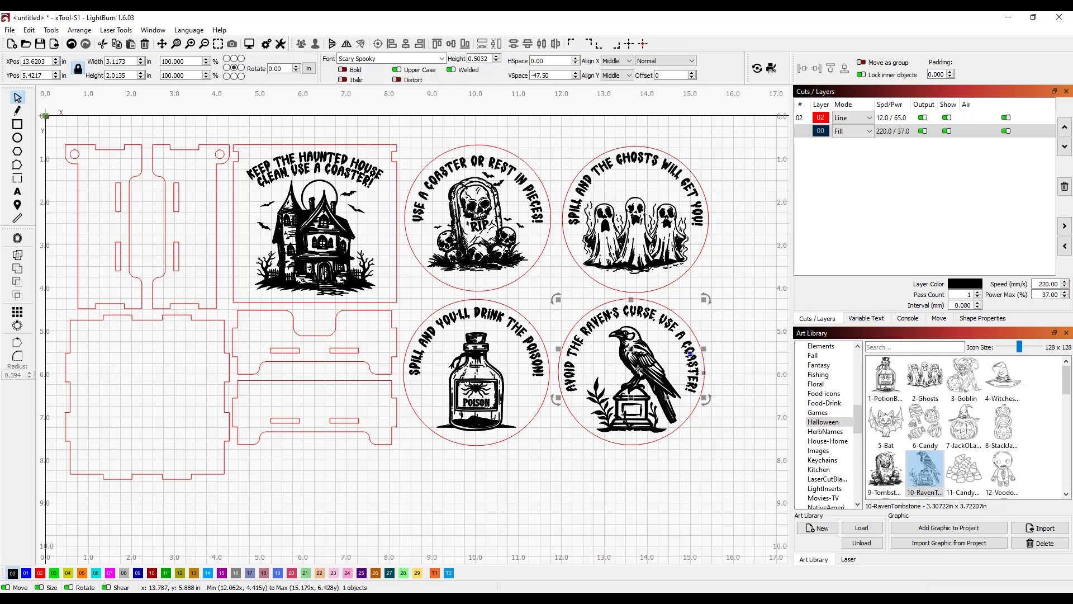
{"action": "right_click", "coordinate": [689, 352]}
{"action": "left_click", "coordinate": [729, 490]}
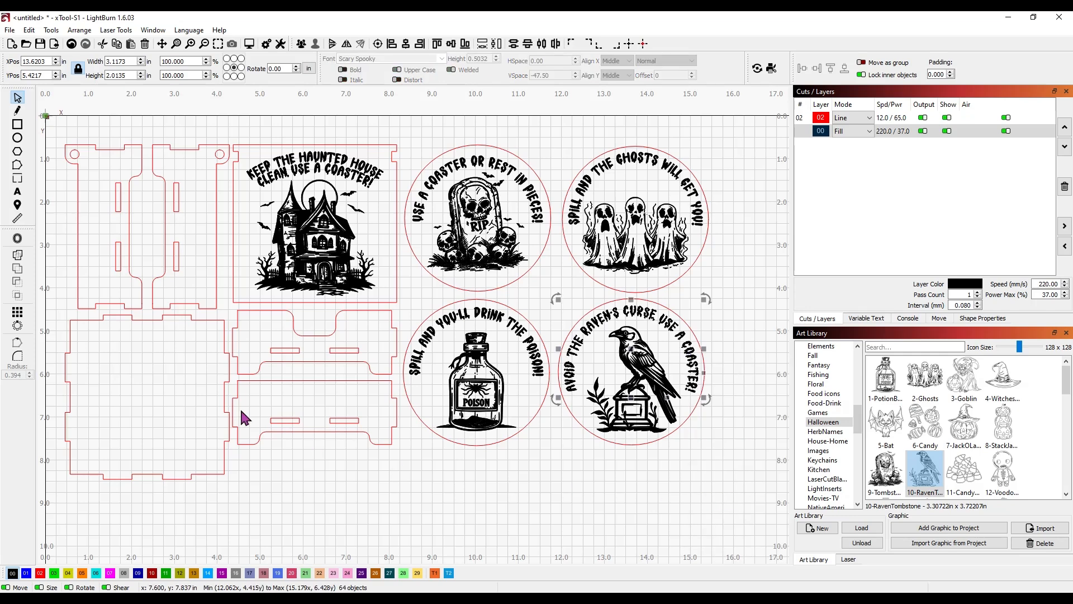
Step: Regroup the raven, center and group it with the arched saying, then center both within the circle
{"action": "left_click", "coordinate": [17, 255]}
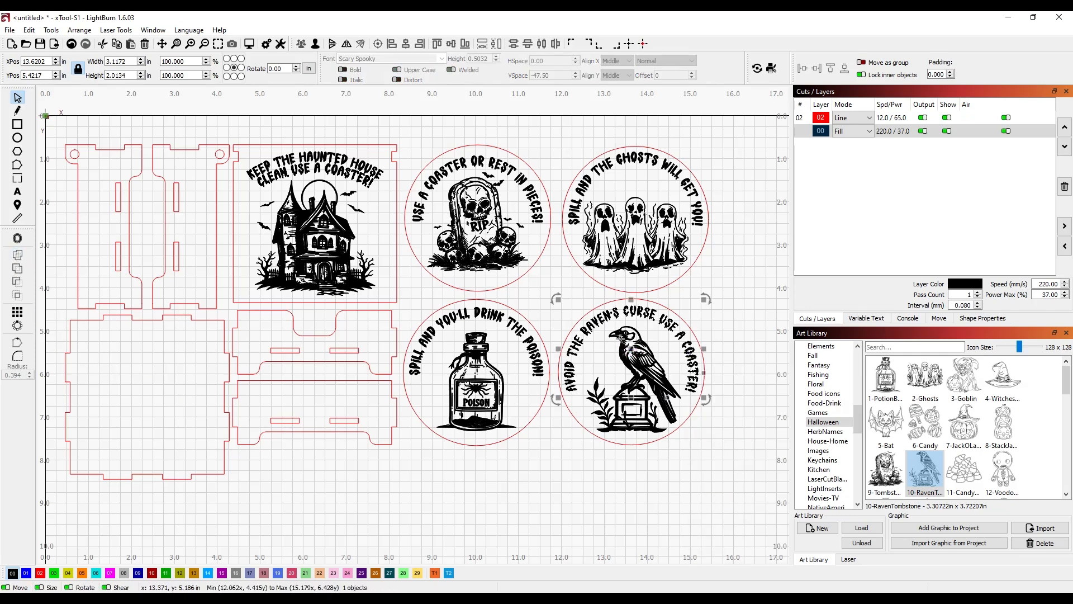
{"action": "left_click", "coordinate": [621, 340], "text": "shift"}
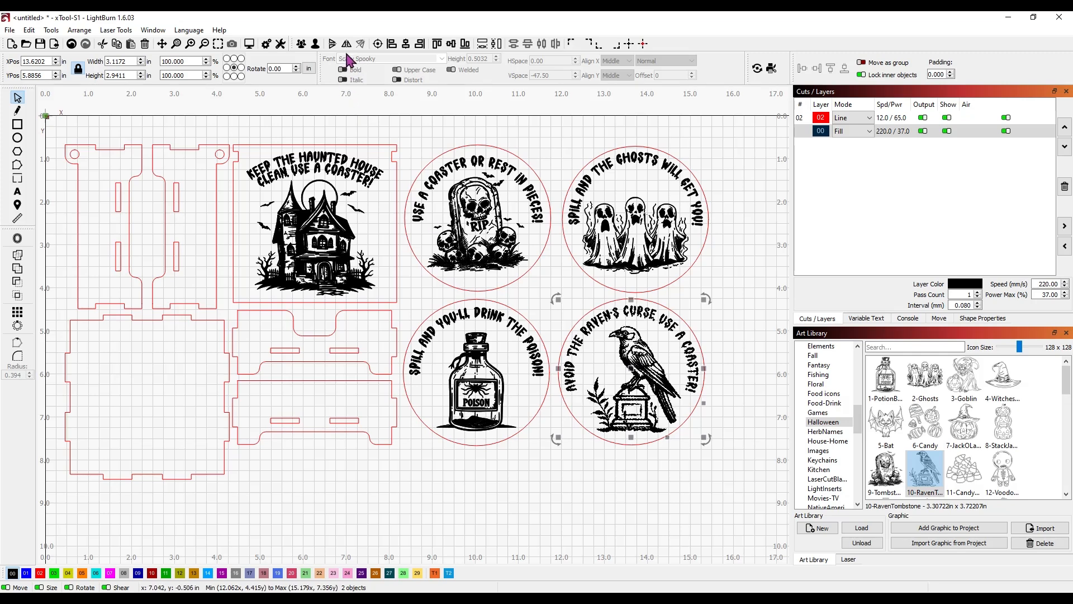
{"action": "left_click", "coordinate": [406, 46]}
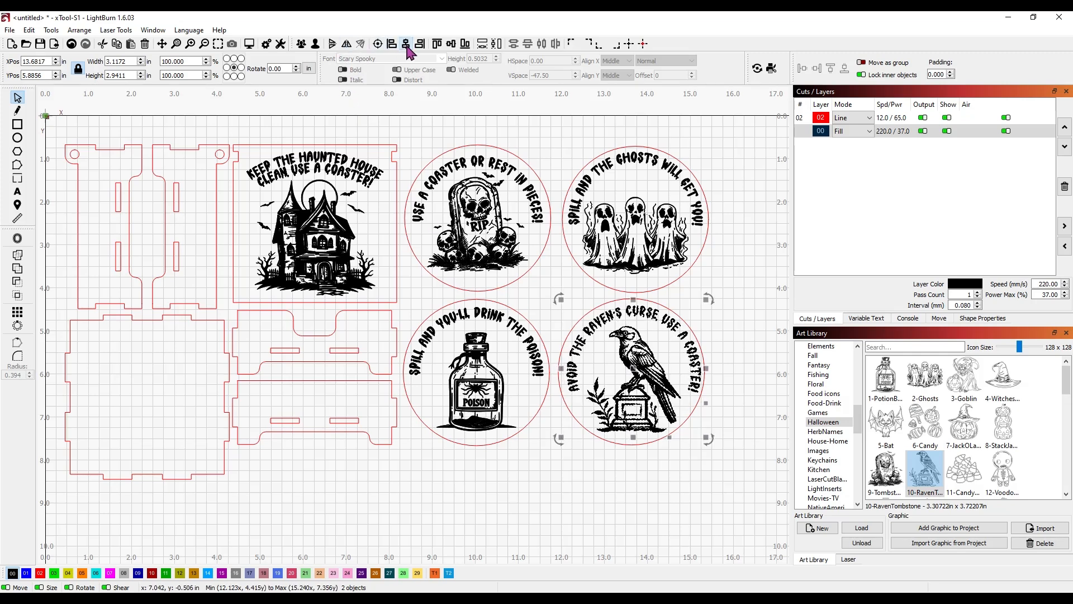
{"action": "left_click", "coordinate": [301, 45]}
{"action": "left_click", "coordinate": [669, 308], "text": "shift"}
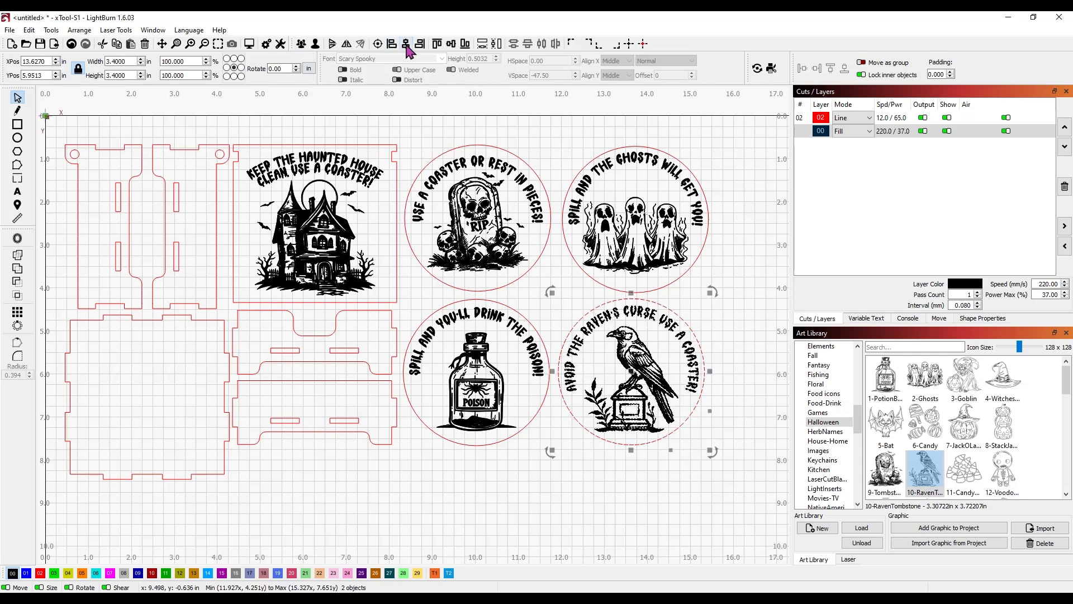
{"action": "left_click", "coordinate": [667, 476]}
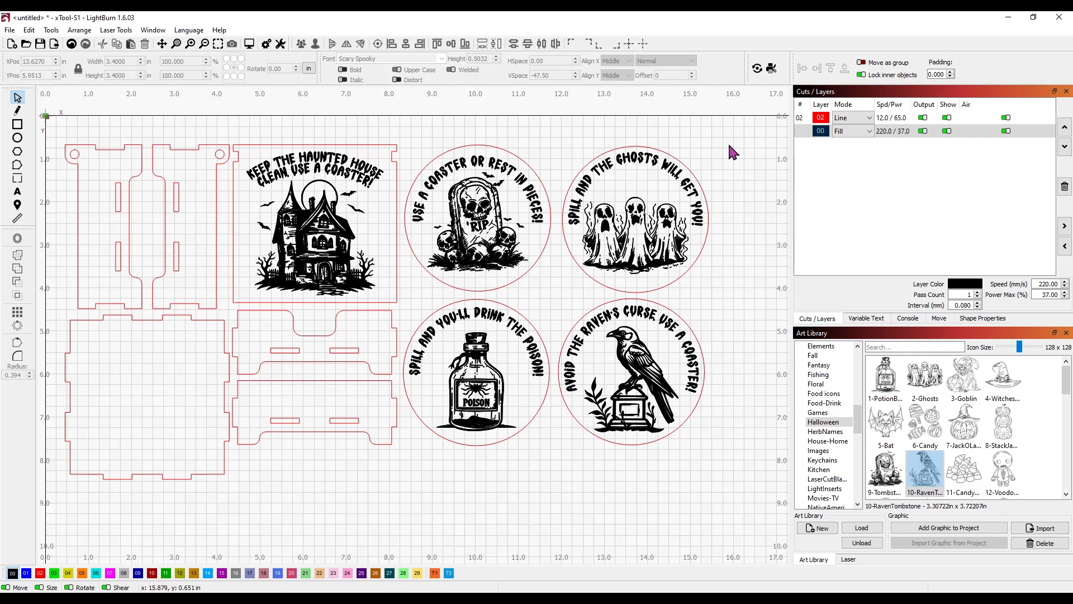
{"action": "scroll", "coordinate": [727, 143], "scroll_direction": "down", "scroll_amount": 2}
{"action": "left_click_drag", "start_coordinate": [725, 199], "coordinate": [584, 186]}
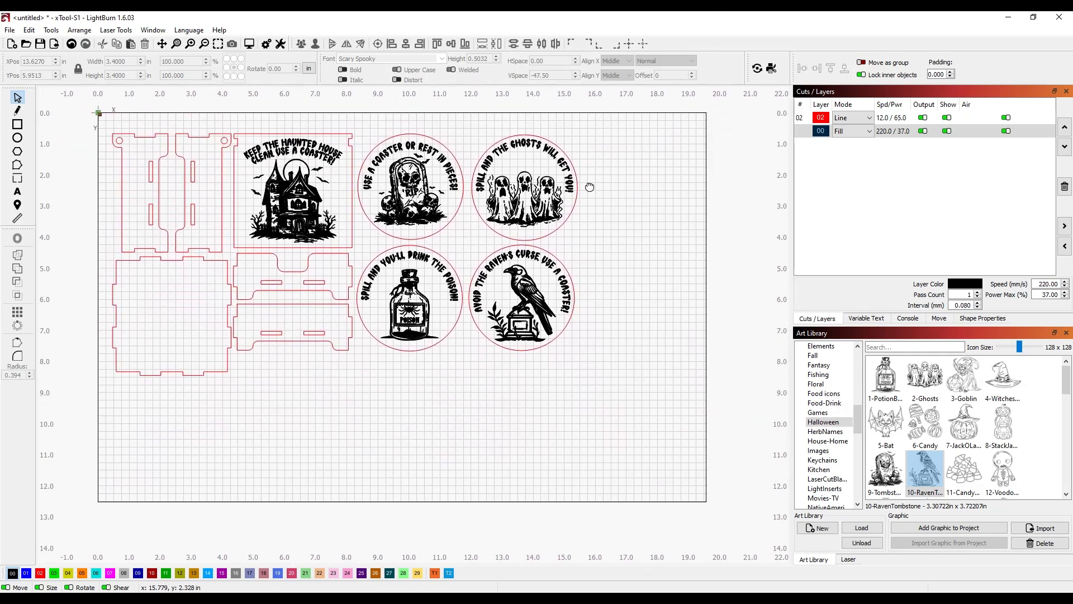
{"action": "left_click_drag", "start_coordinate": [96, 115], "coordinate": [602, 391]}
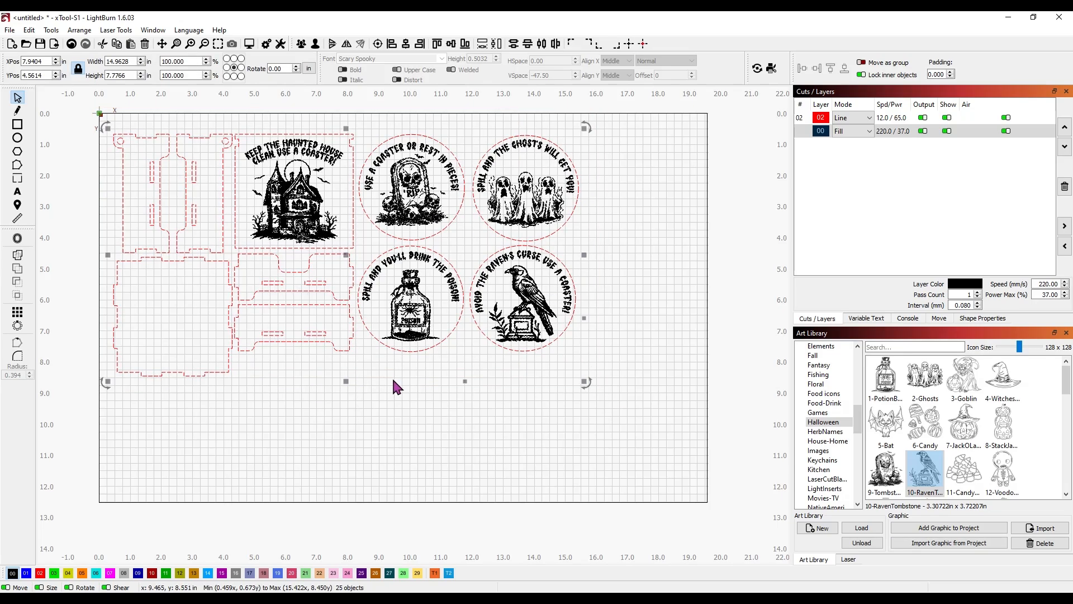
{"action": "left_click", "coordinate": [455, 382]}
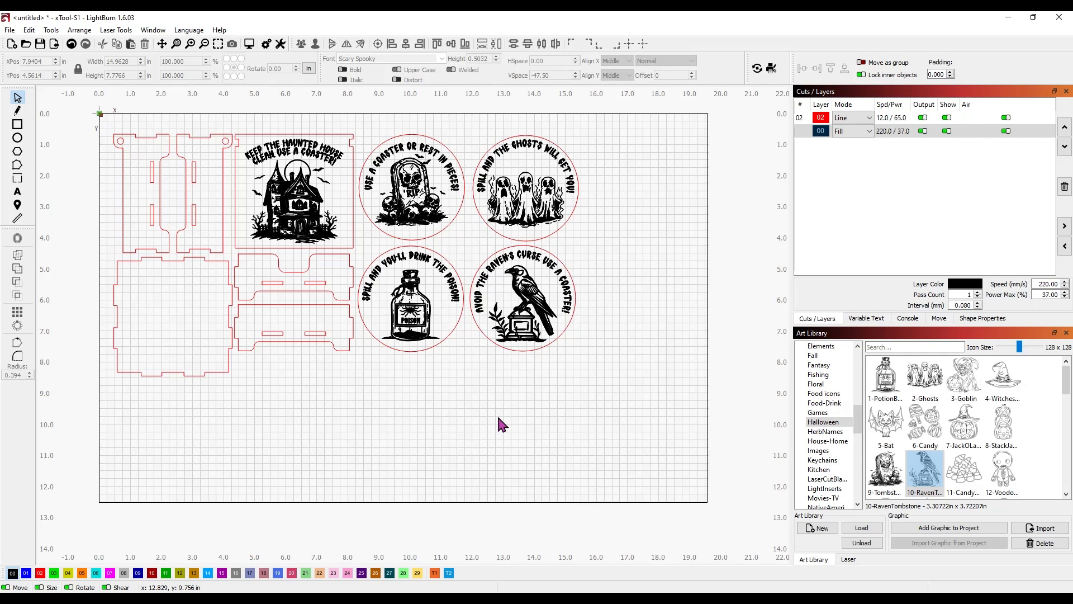
{"action": "scroll", "coordinate": [501, 367], "scroll_direction": "up", "scroll_amount": 2}
{"action": "left_click_drag", "start_coordinate": [491, 367], "coordinate": [523, 408]}
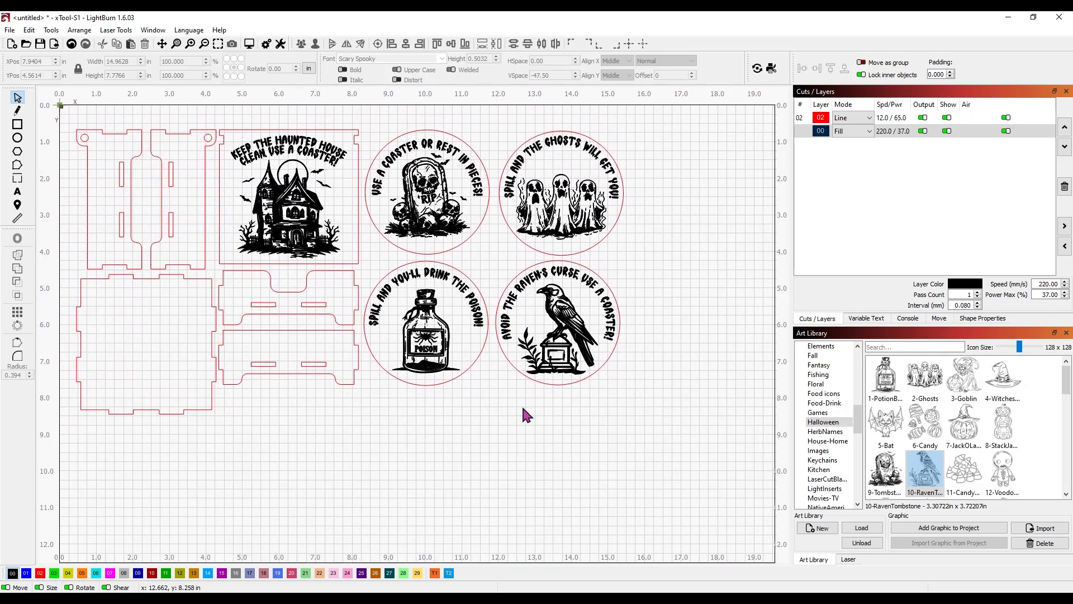